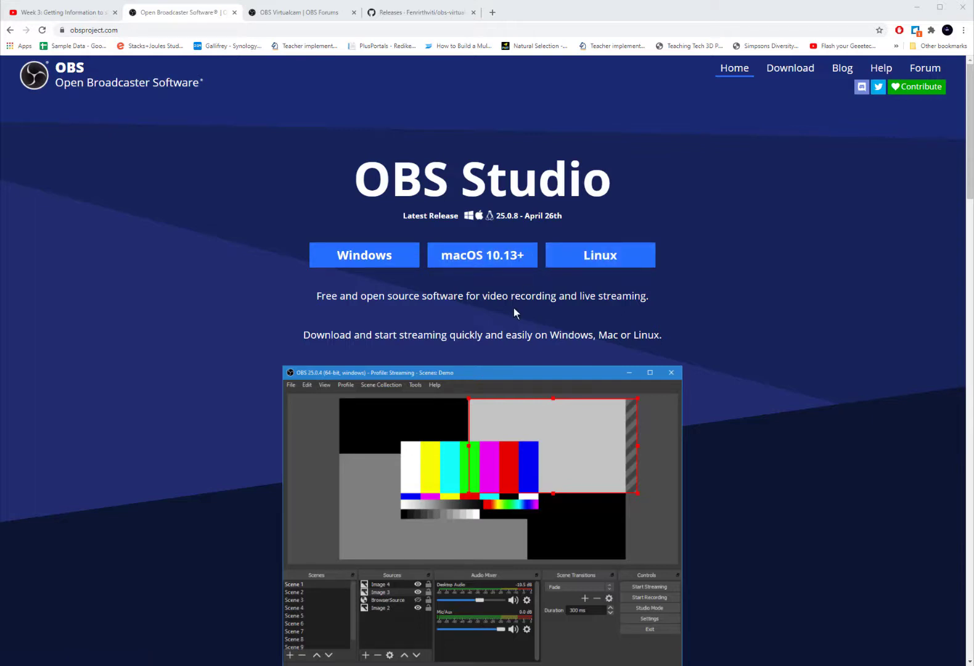
- Download the Windows OBS Studio 25.0.8 installer and scroll the welcome page while it finishes
left_click(382, 255)
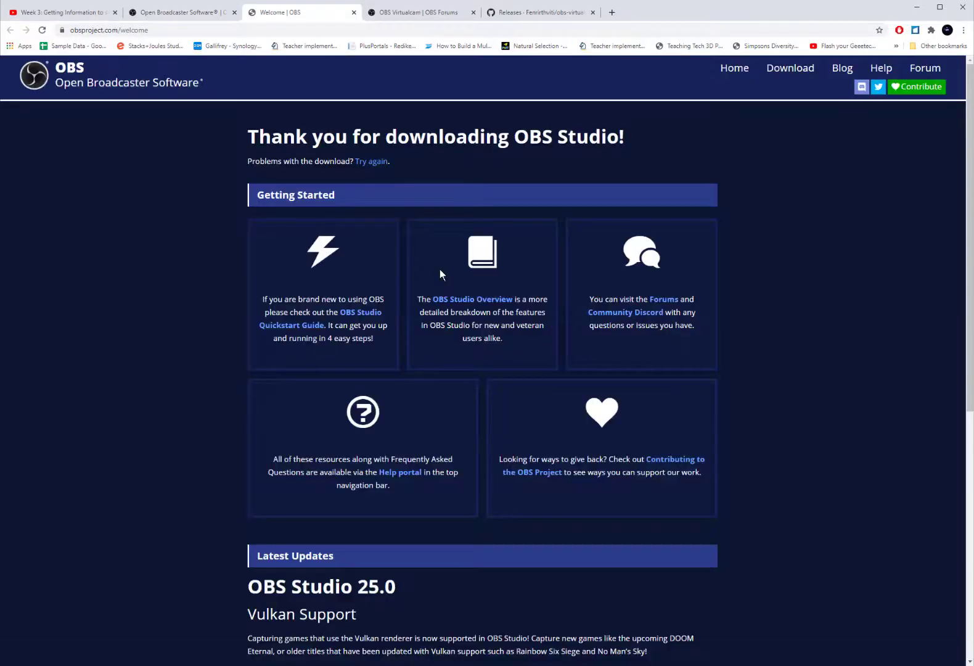
scroll(439, 283, "down", 2)
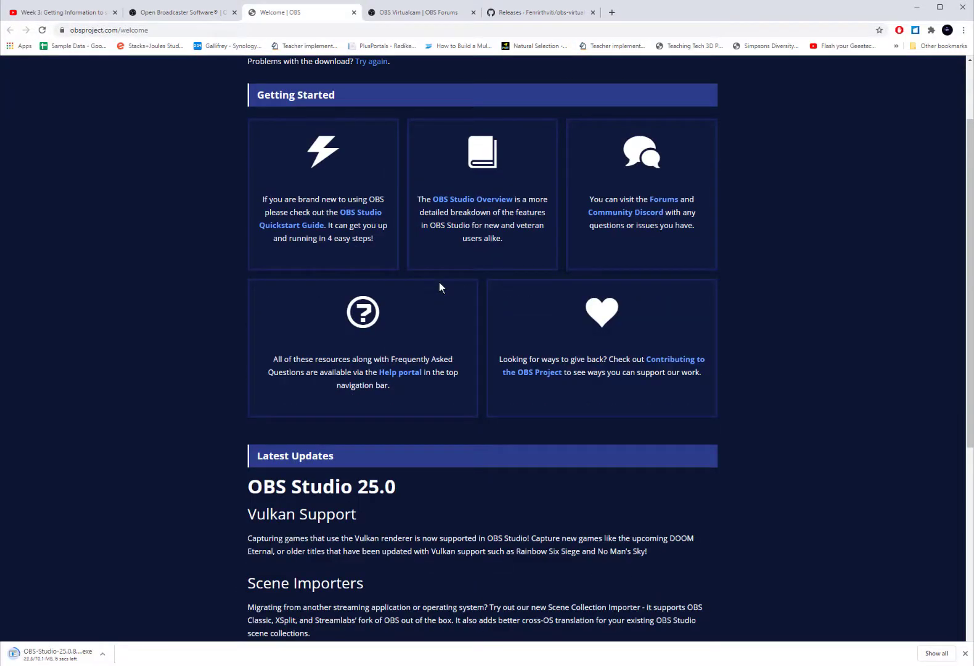
scroll(439, 287, "down", 5)
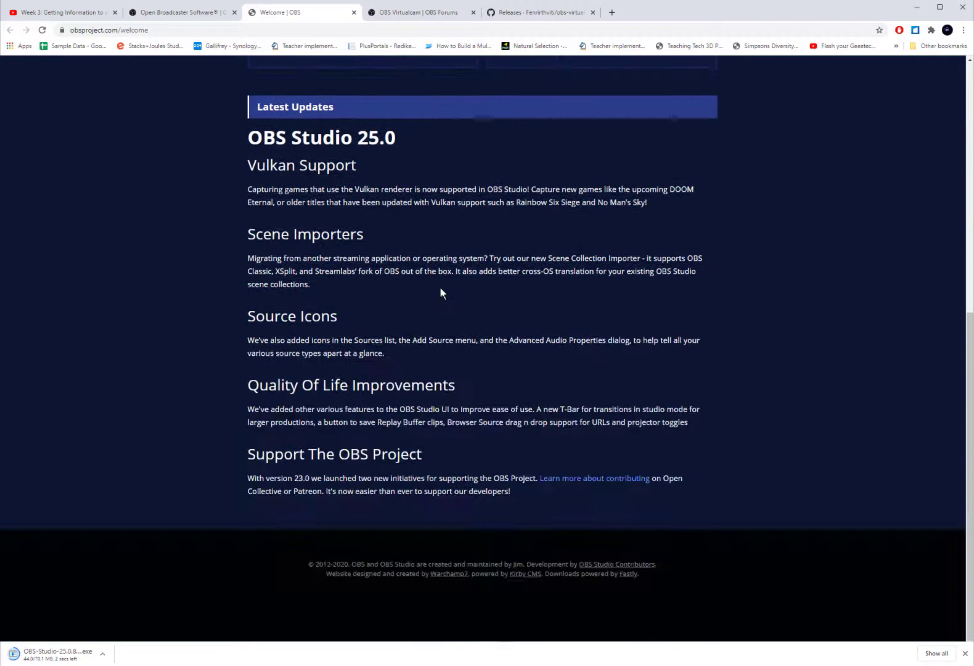
scroll(440, 283, "up", 5)
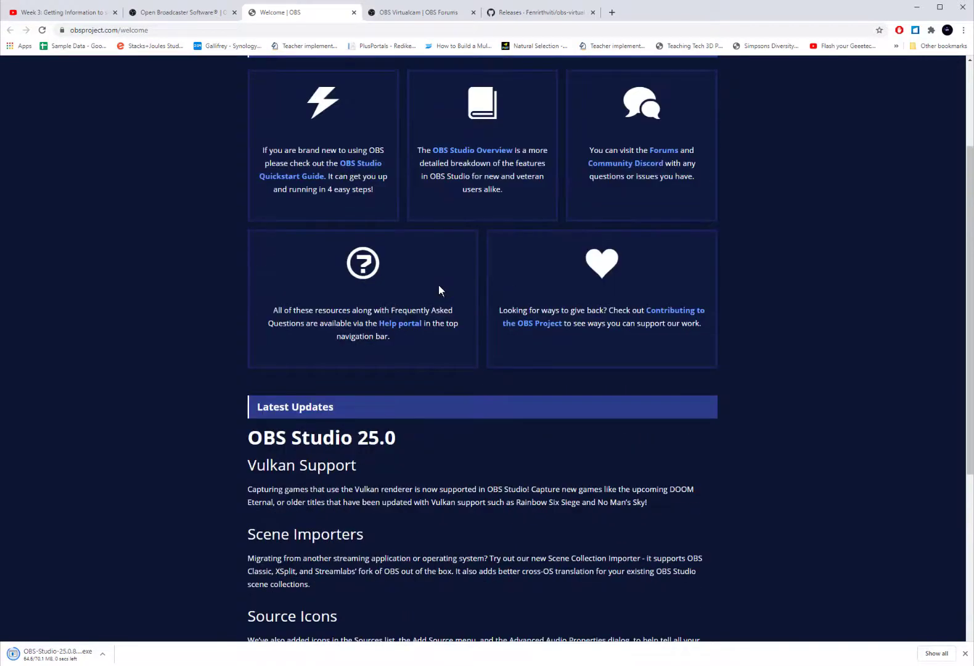
scroll(438, 285, "up", 3)
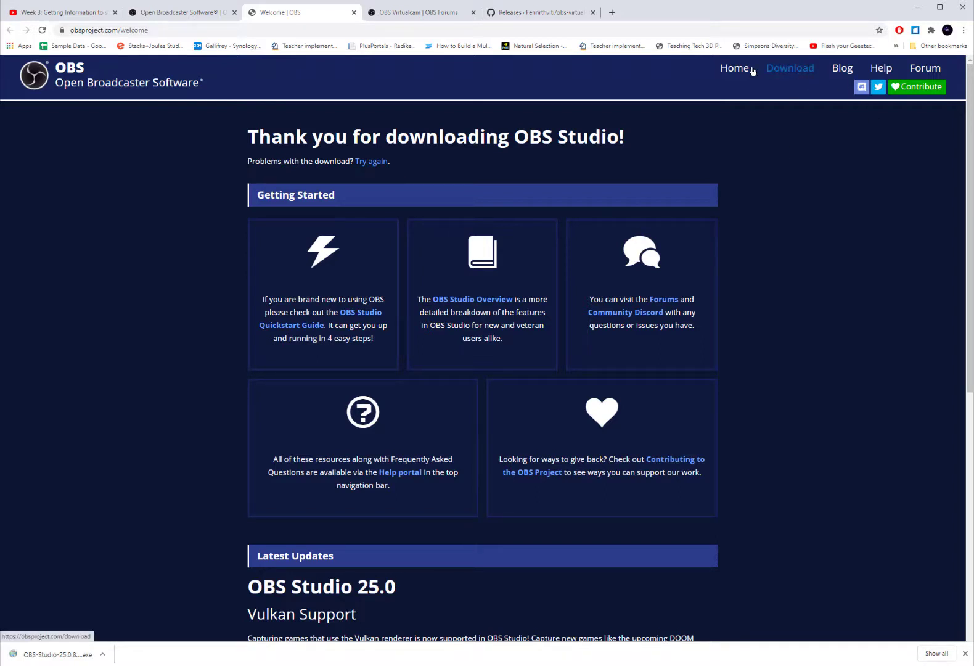
- Review the obs-virtualcam 2.0.5 GitHub release, then switch to the OBS Virtualcam forum page
left_click(515, 11)
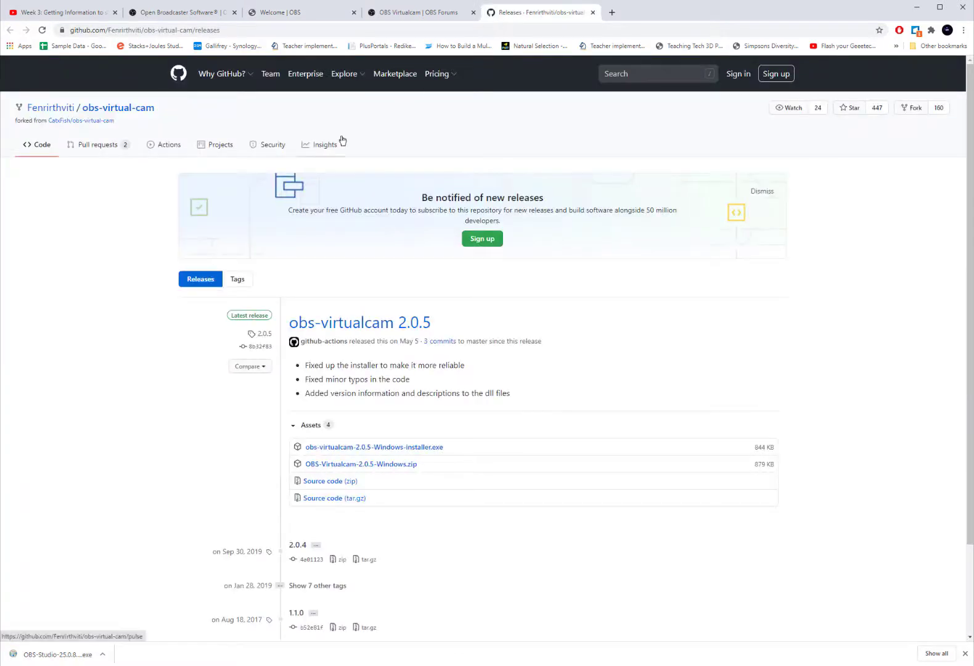
mouse_move(105, 124)
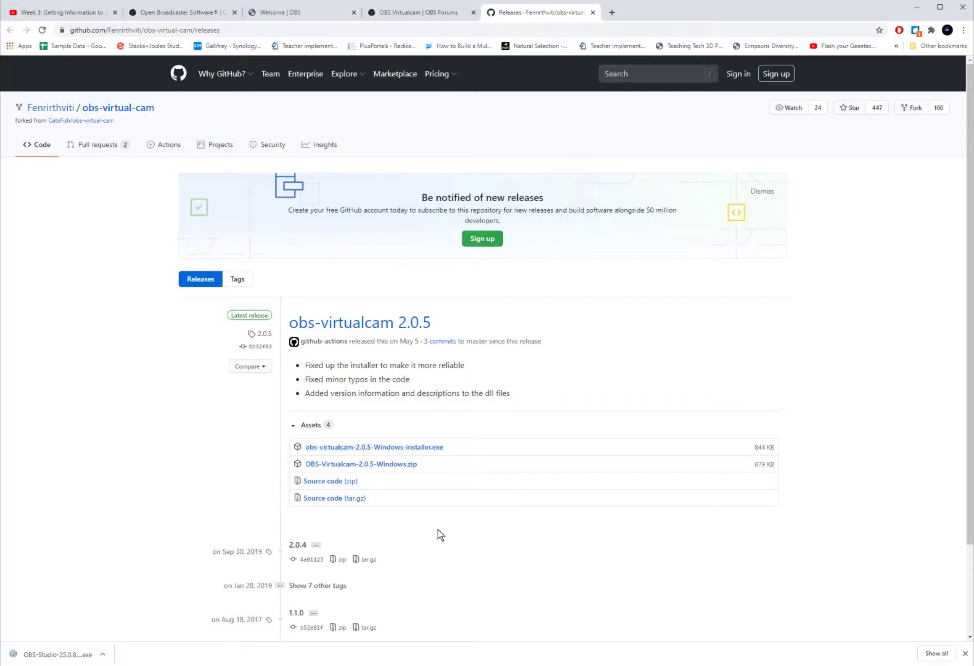
scroll(442, 511, "down", 3)
scroll(450, 495, "up", 3)
left_click(401, 15)
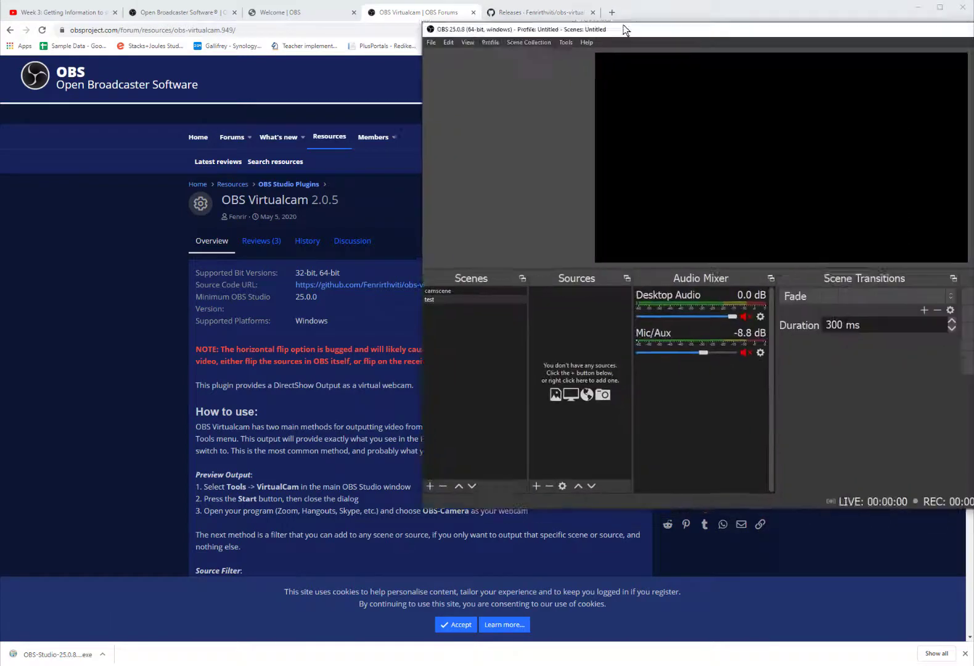
- Add a new scene named 'buffy' alongside camscene and test
left_click_drag(623, 26, 356, 75)
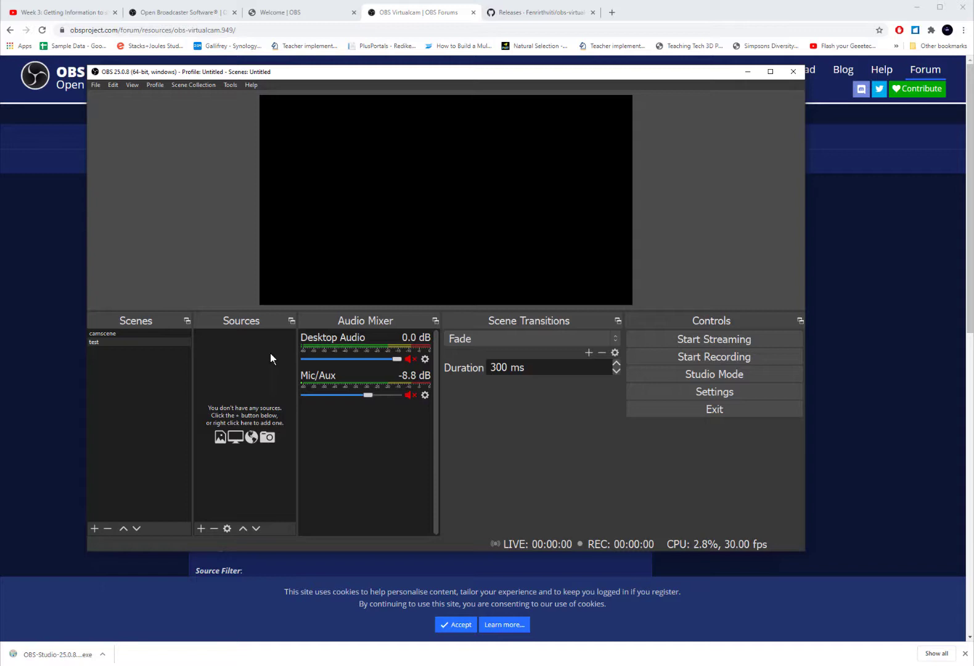
left_click(95, 528)
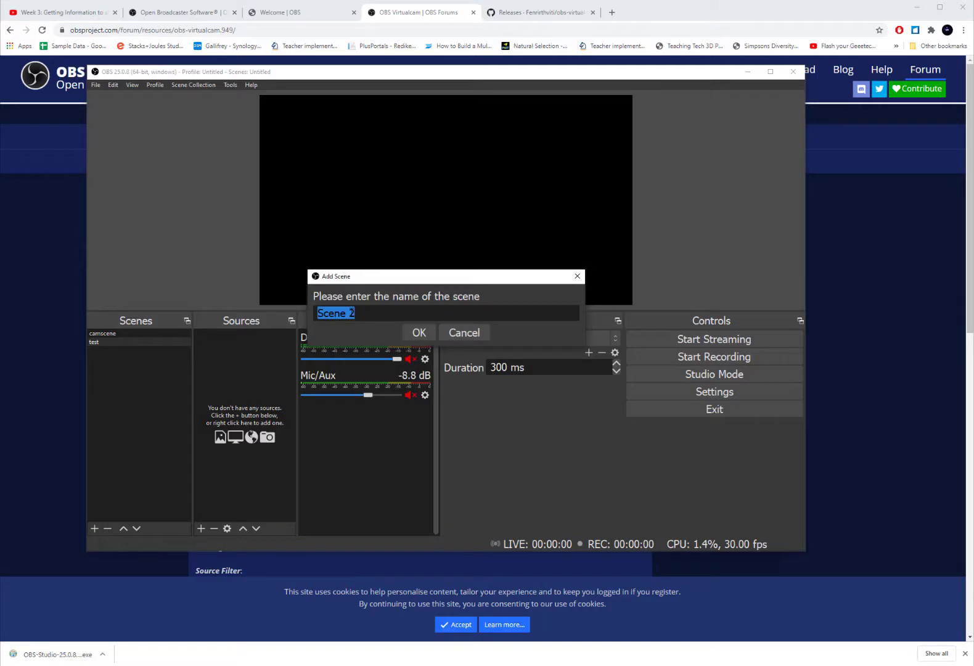
key("BackSpace")
type("buffy")
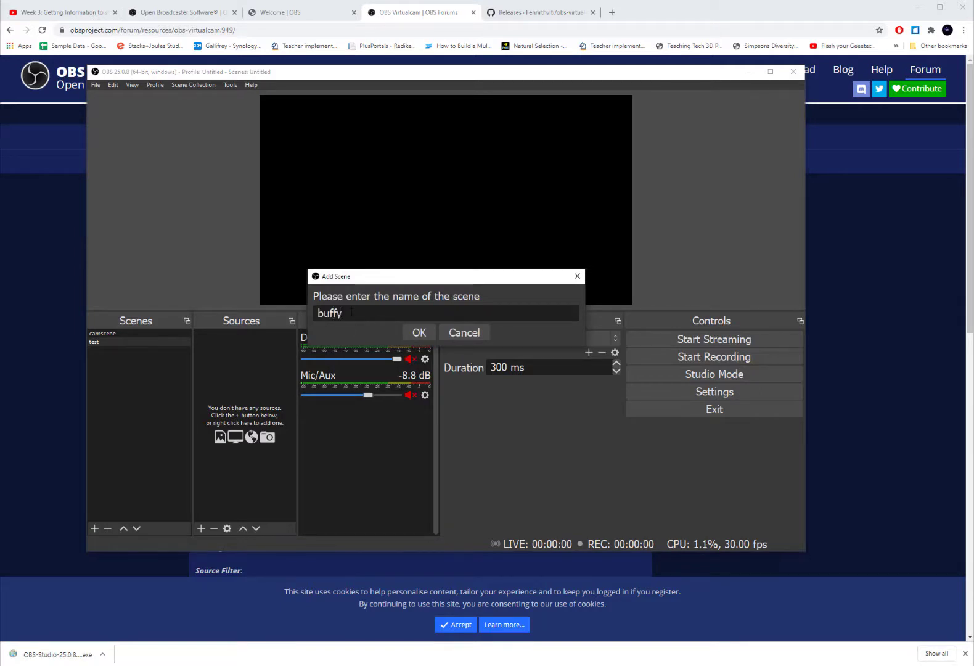
left_click(419, 332)
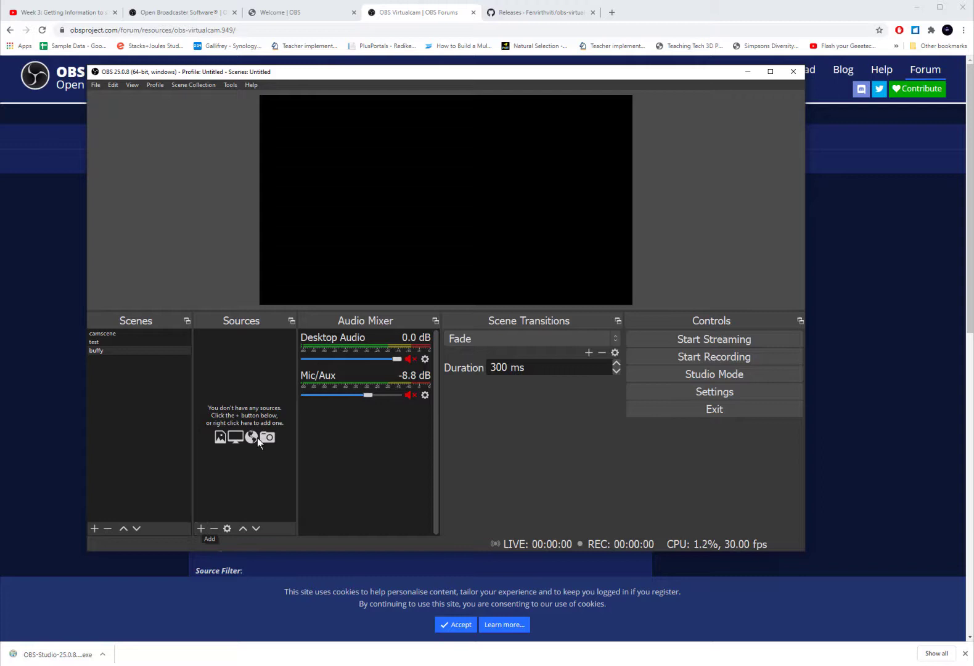
- Add a Video Capture Device source named 'jelly' using the FHD Camera
left_click(200, 528)
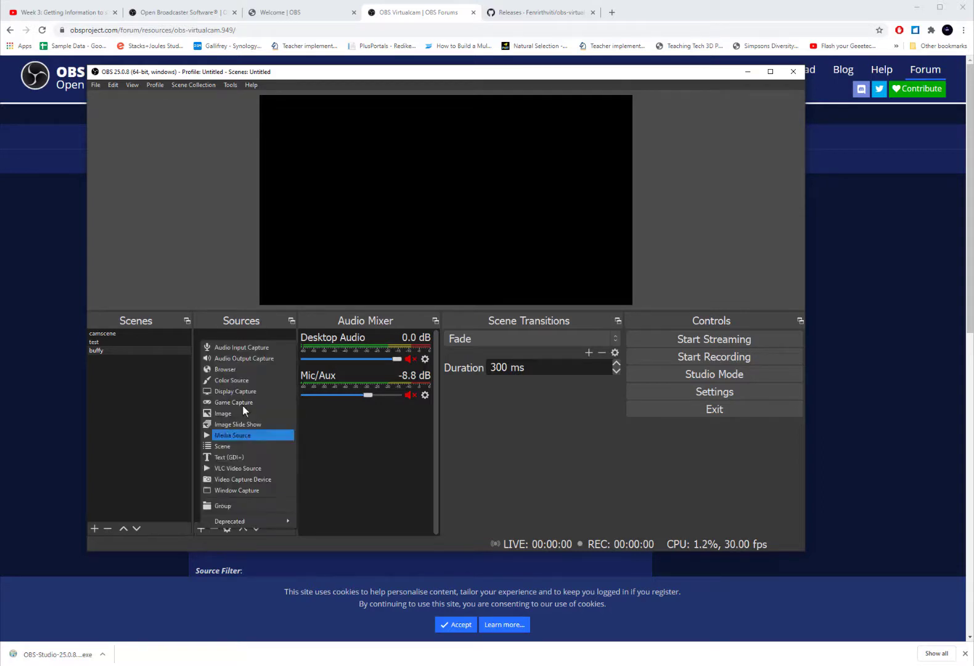
left_click(236, 478)
type("jelly")
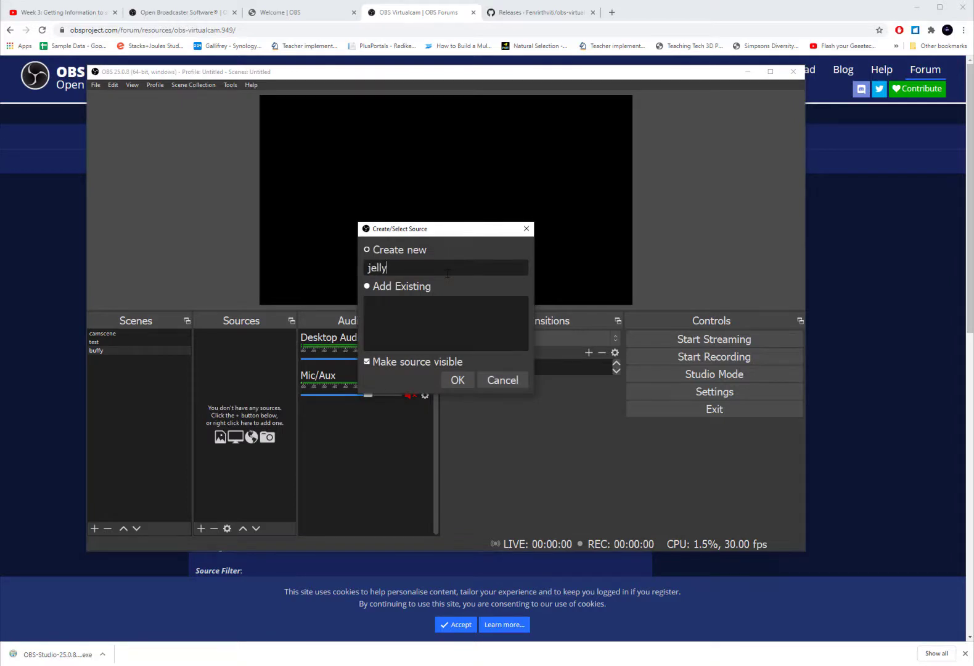
left_click(457, 380)
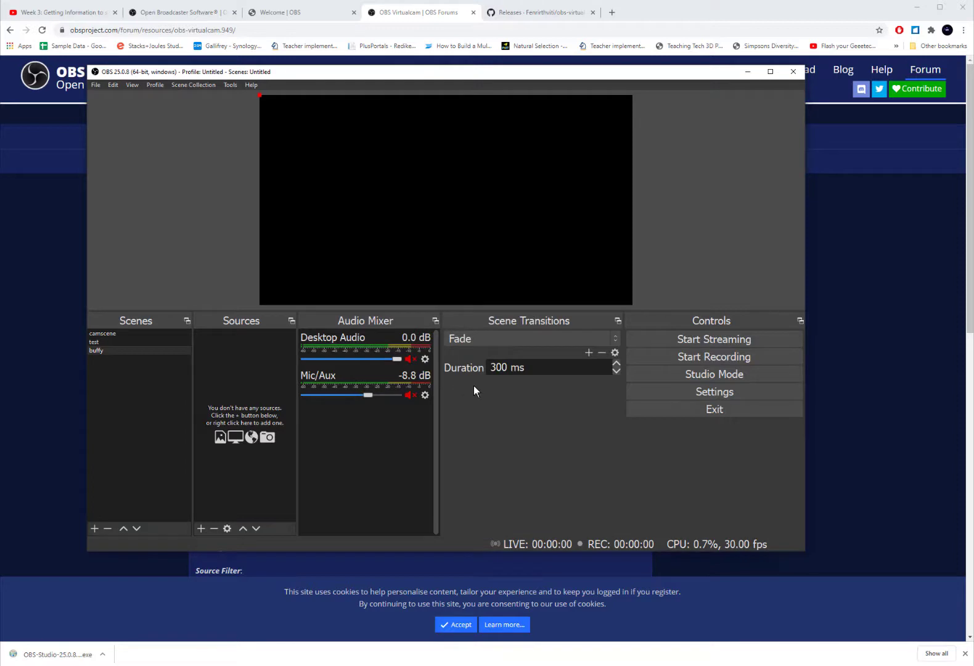
left_click(479, 270)
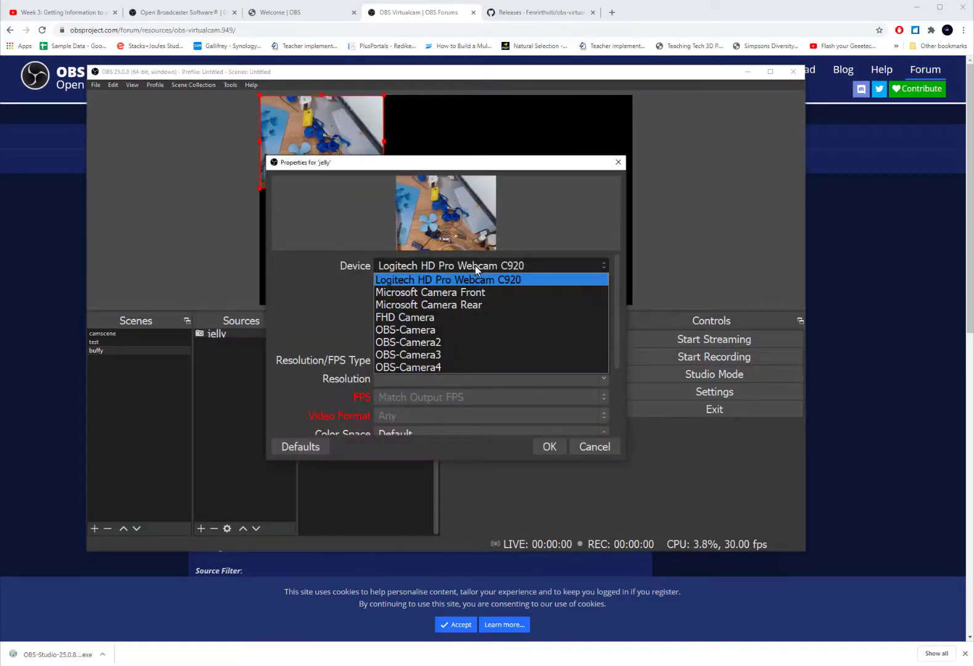
left_click(402, 318)
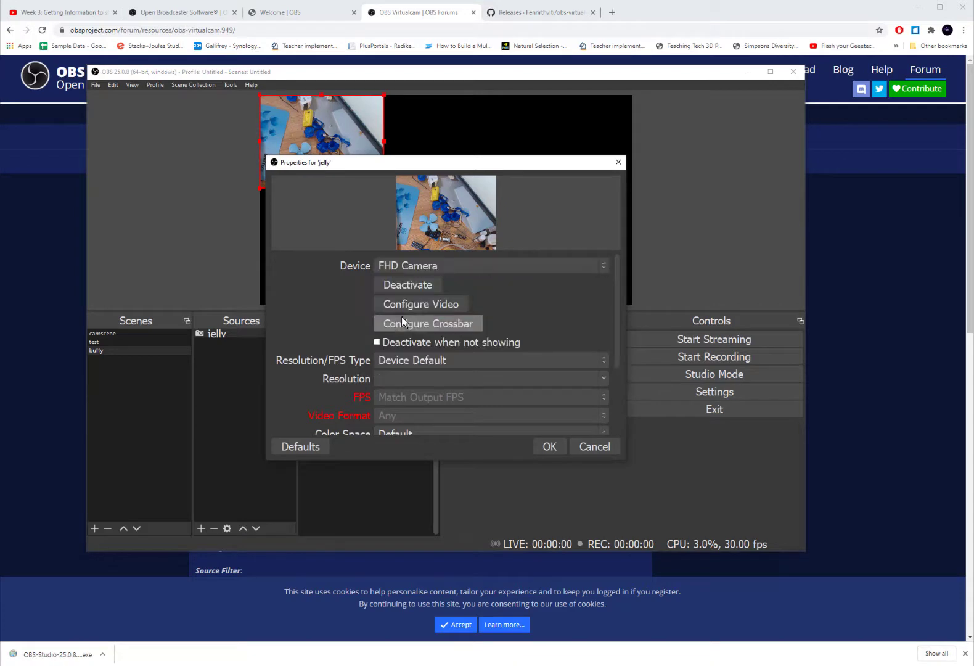
left_click(547, 448)
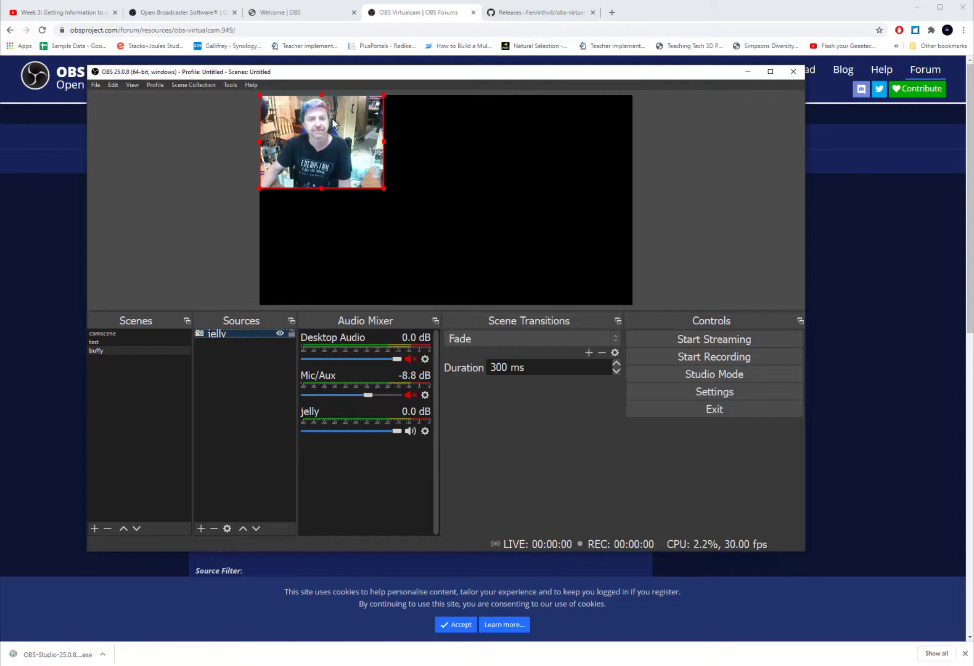
mouse_move(332, 120)
left_mouse_down()
mouse_move(436, 140)
mouse_move(575, 118)
mouse_move(413, 142)
mouse_move(293, 128)
mouse_move(401, 242)
mouse_move(563, 154)
mouse_move(329, 121)
left_mouse_up()
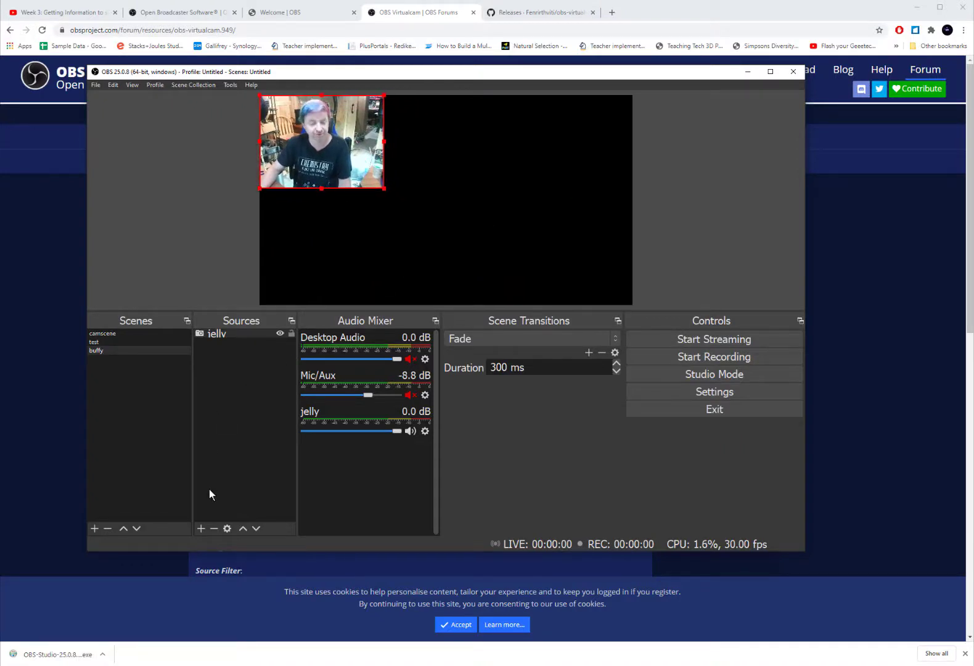
- Add an Audio Input Capture source named 'yeti' using the Yeti Stereo Microphone
left_click(200, 528)
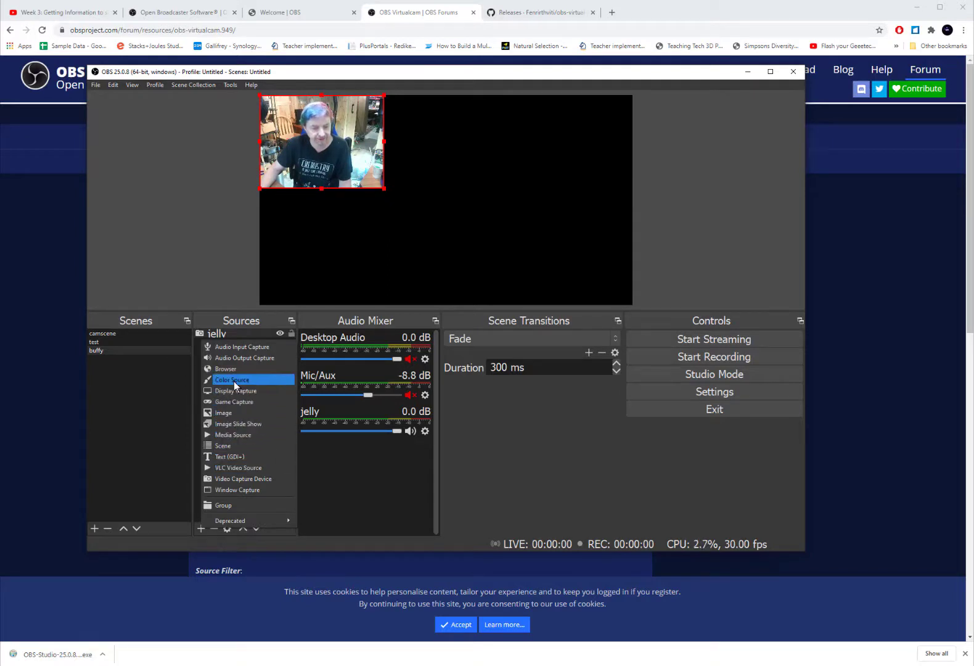
left_click(238, 346)
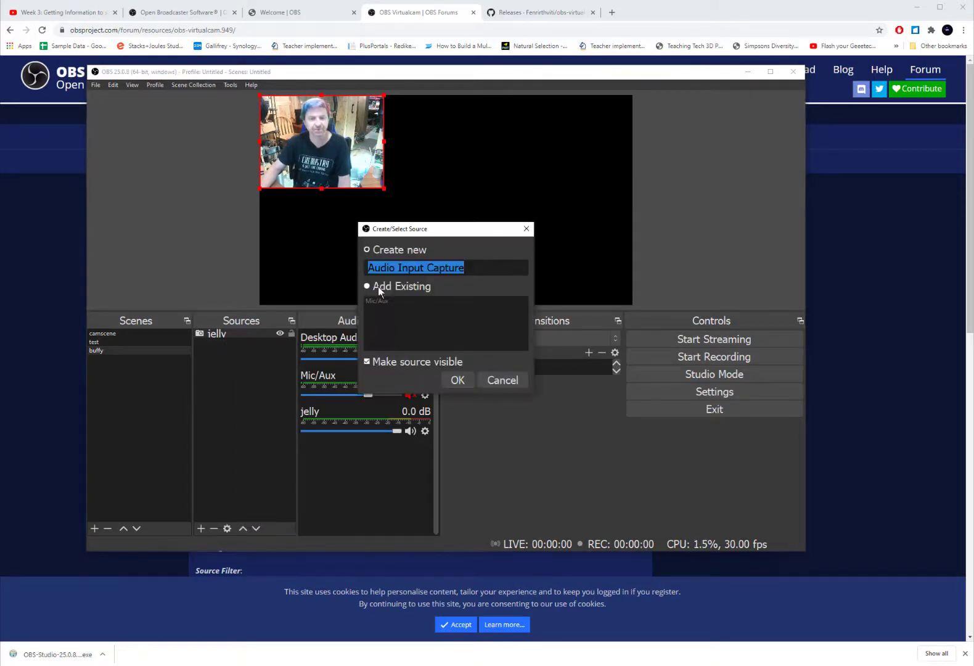
type("yeti")
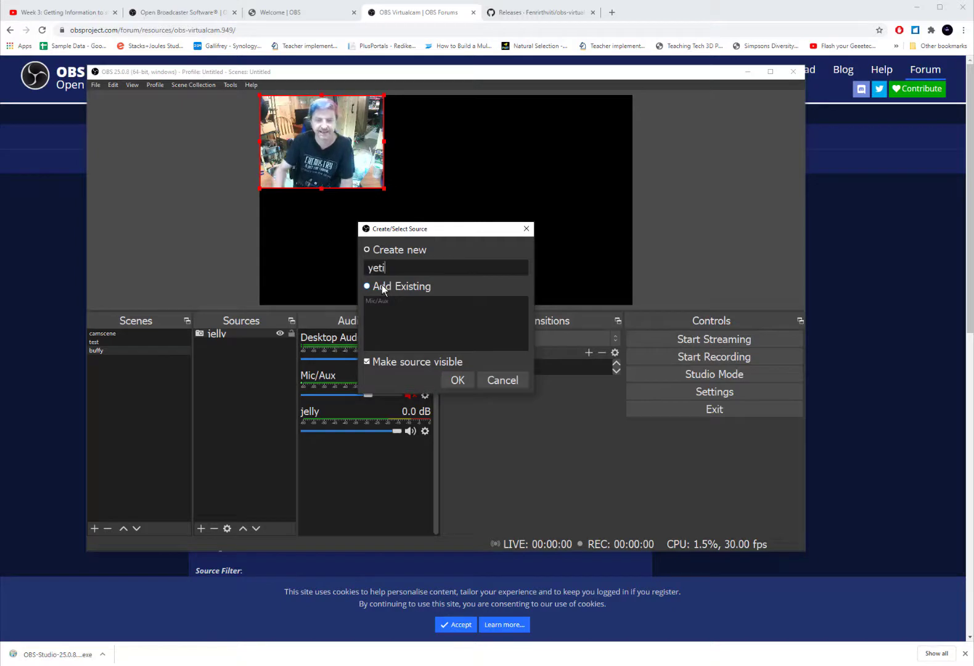
left_click(457, 380)
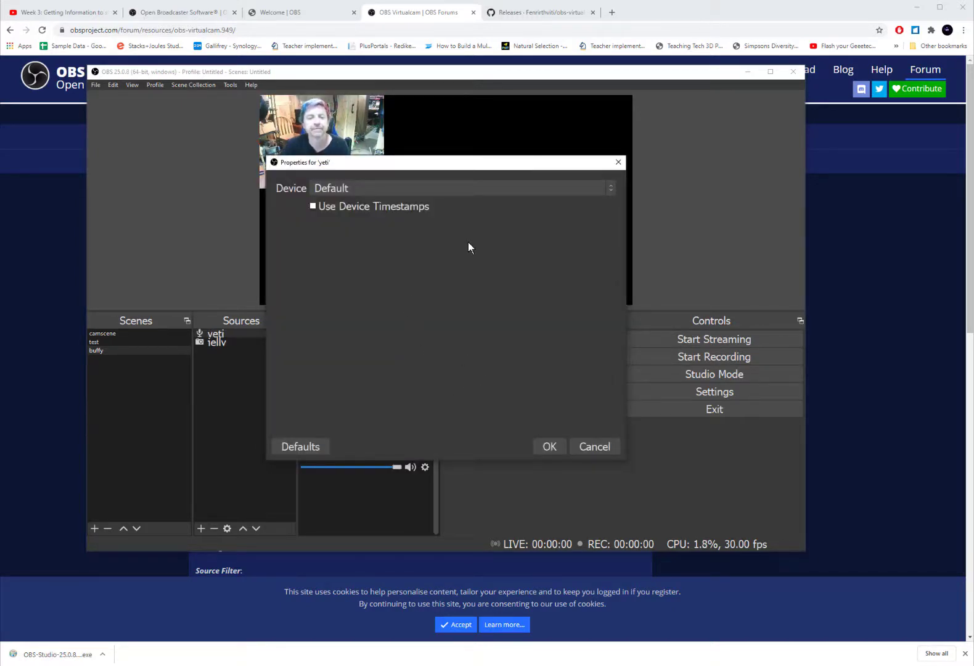
left_click(464, 190)
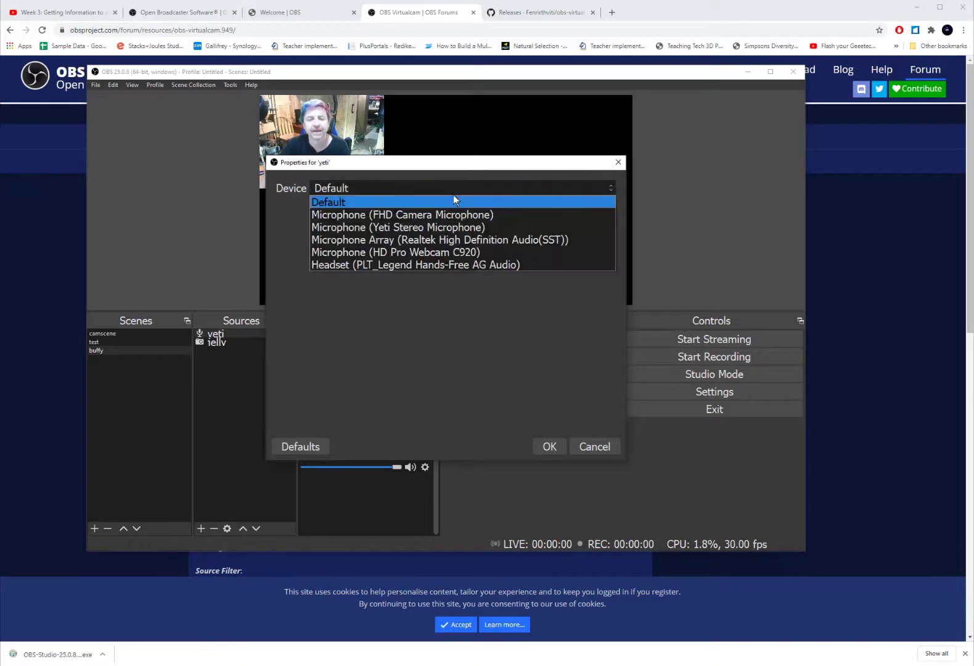
left_click(396, 225)
left_click(550, 446)
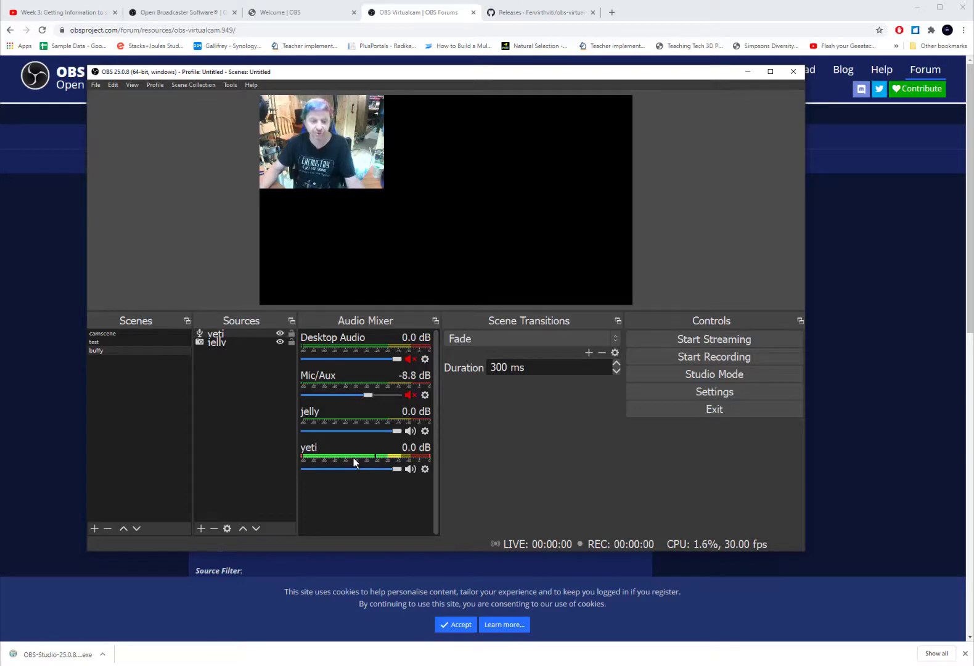
- Open the Sources panel's add menu to pick another source type
left_click(201, 528)
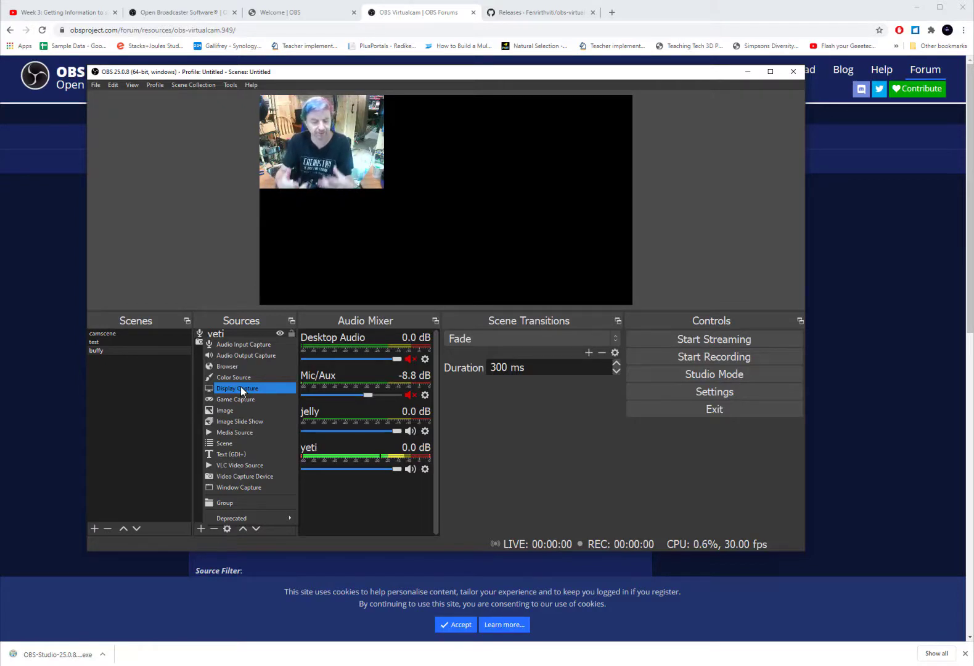
- Add a Video Capture Device source named 'logi' using the Logitech HD Pro Webcam C920
left_click(240, 478)
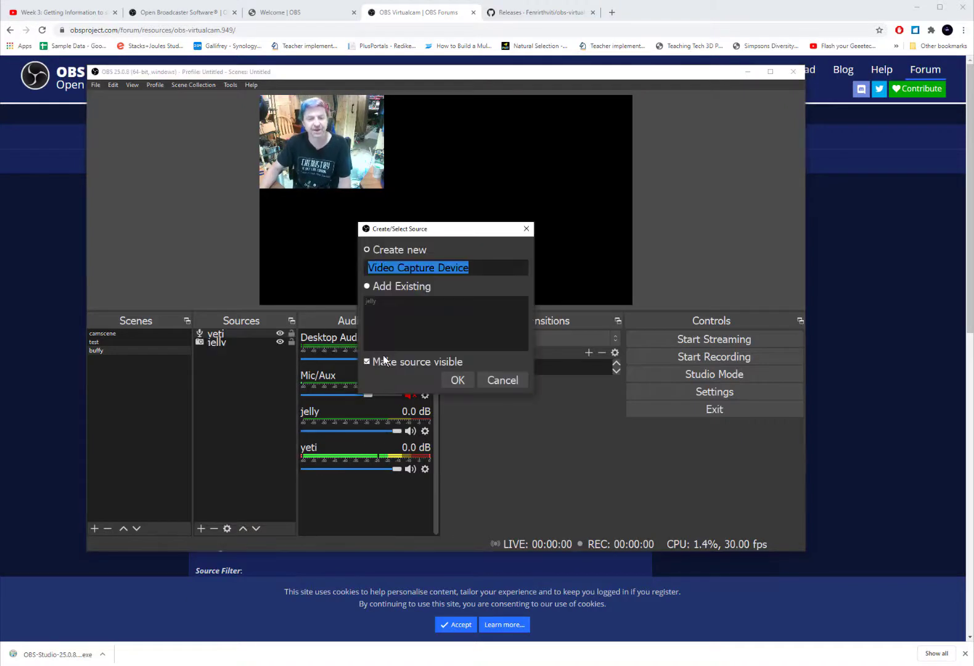
type("logi")
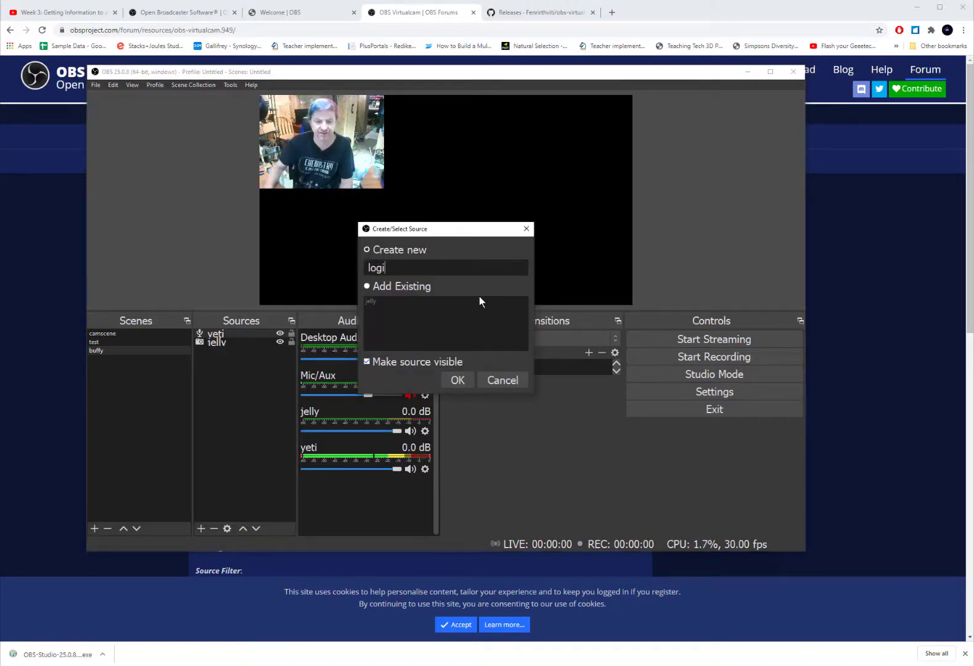
left_click(457, 379)
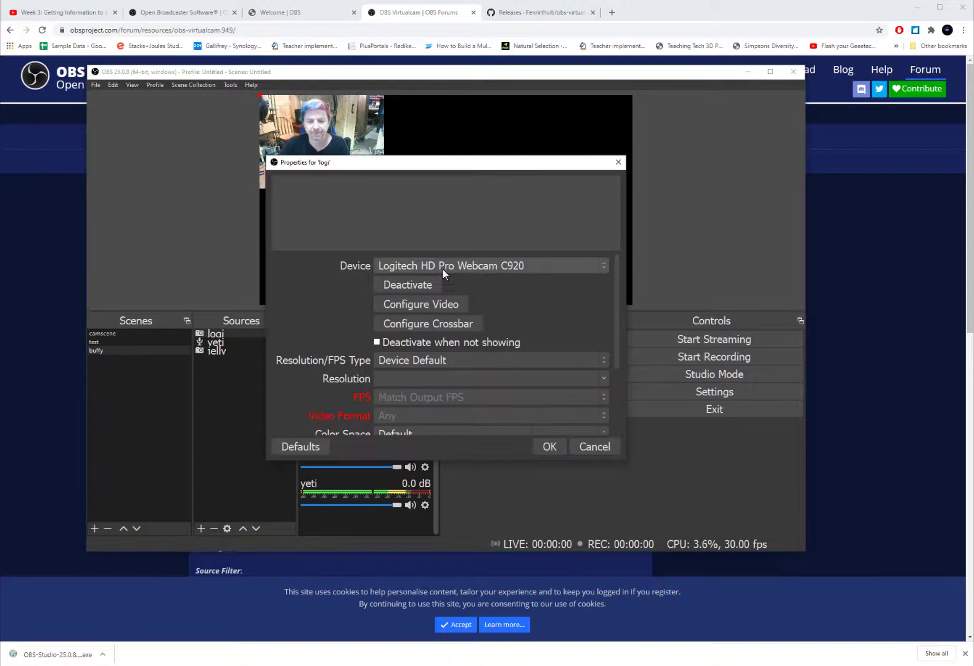
left_click(555, 446)
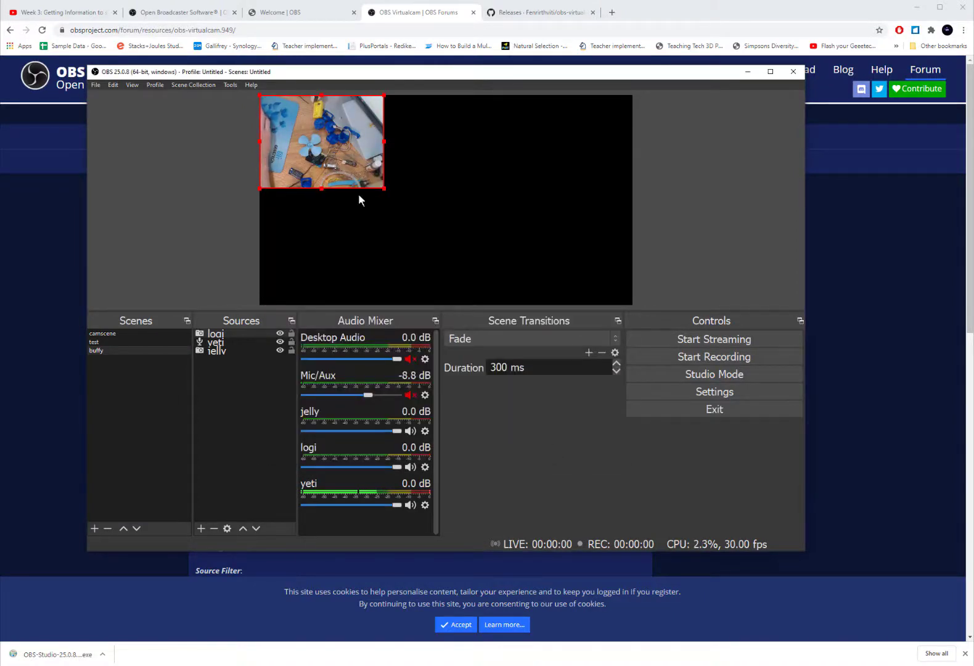
- Centre the logi desk camera on the canvas and enlarge the webcam to overlap it
left_click_drag(317, 157, 474, 221)
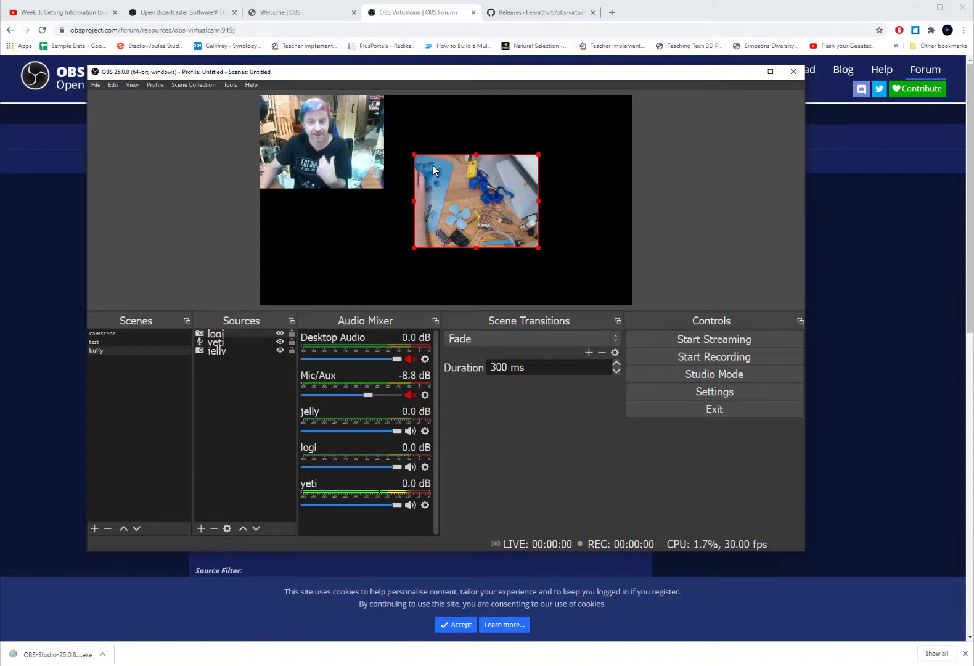
left_click(350, 163)
left_click_drag(382, 194, 426, 231)
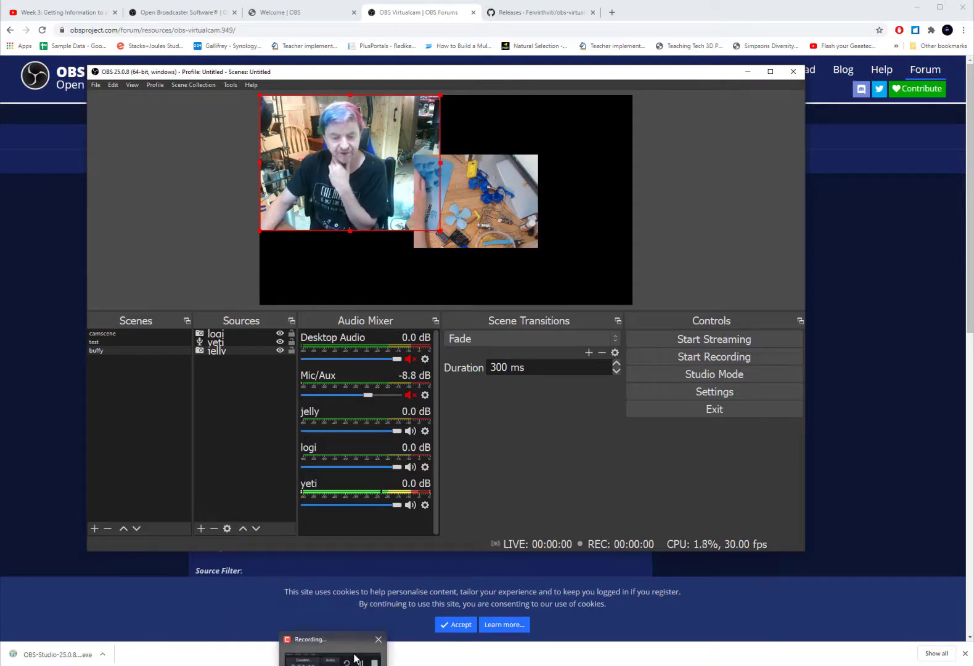
- Bring up the Zoom meeting and select OBS-Camera as its video camera
mouse_move(315, 665)
left_click(360, 641)
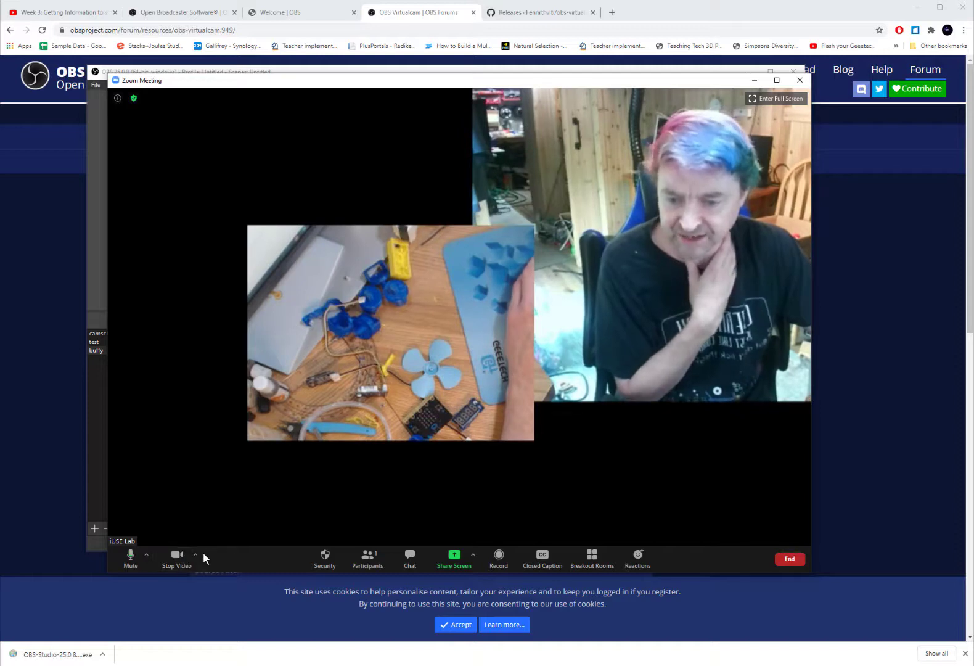
left_click(196, 554)
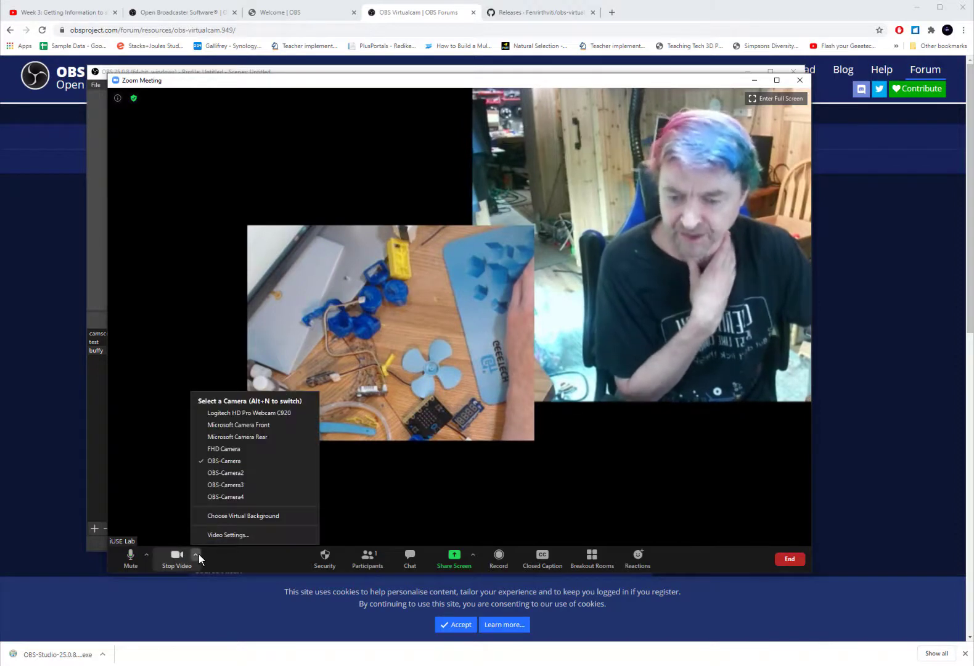
left_click(228, 463)
left_click_drag(493, 80, 412, 72)
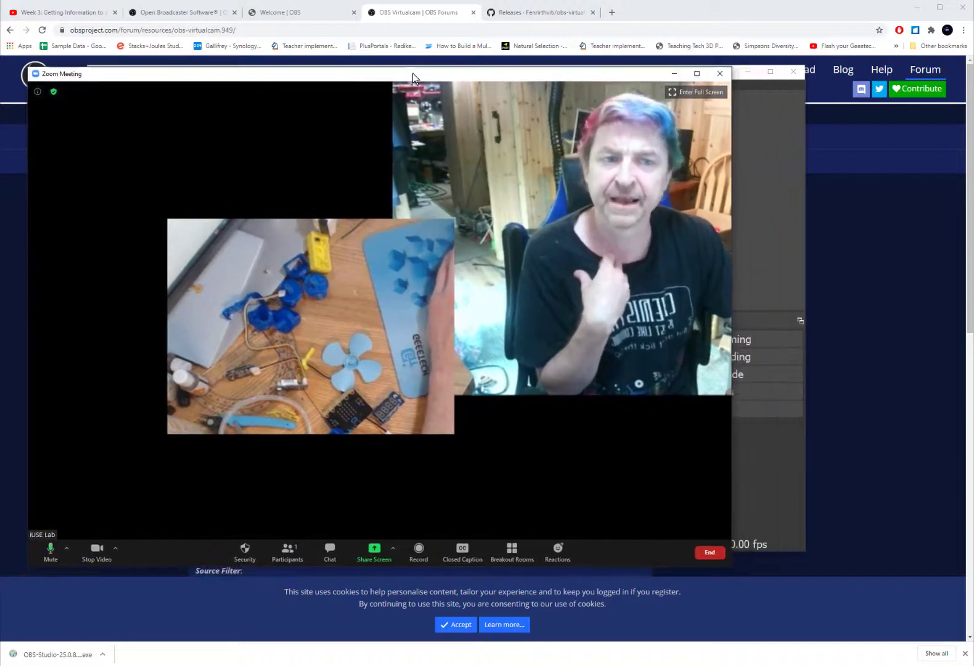
- Reposition the OBS window and minimise Chrome to reveal OBS and Zoom
left_click(742, 81)
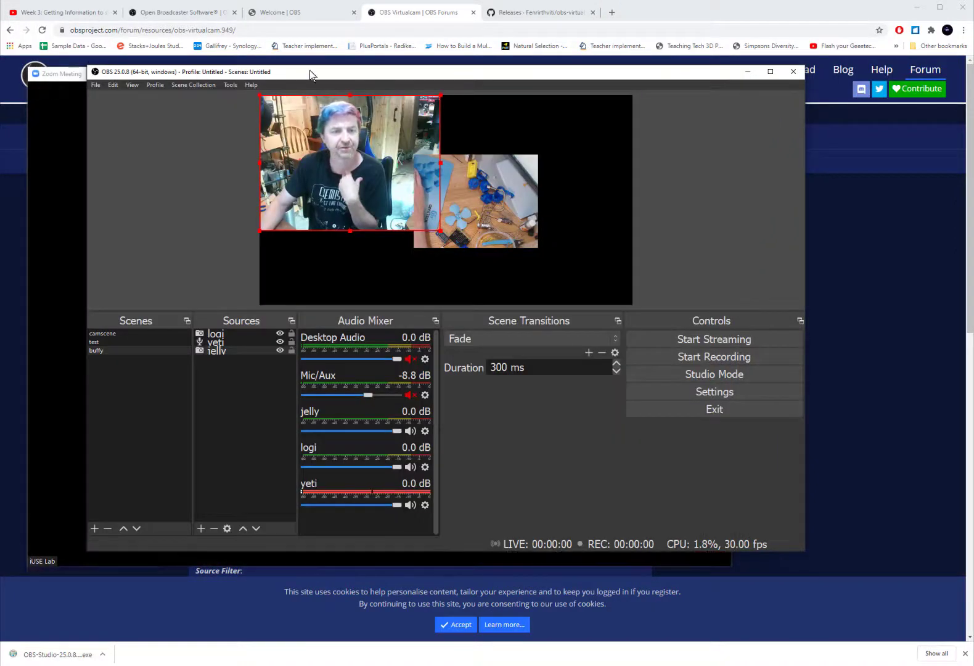
left_click_drag(90, 66, 229, 155)
left_click(315, 55)
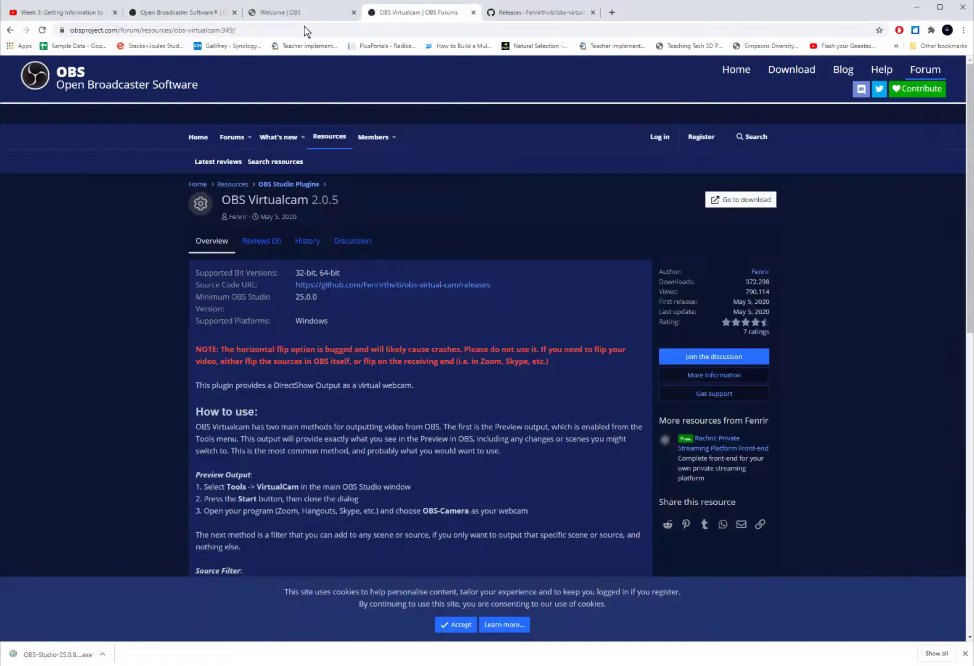
left_click(917, 7)
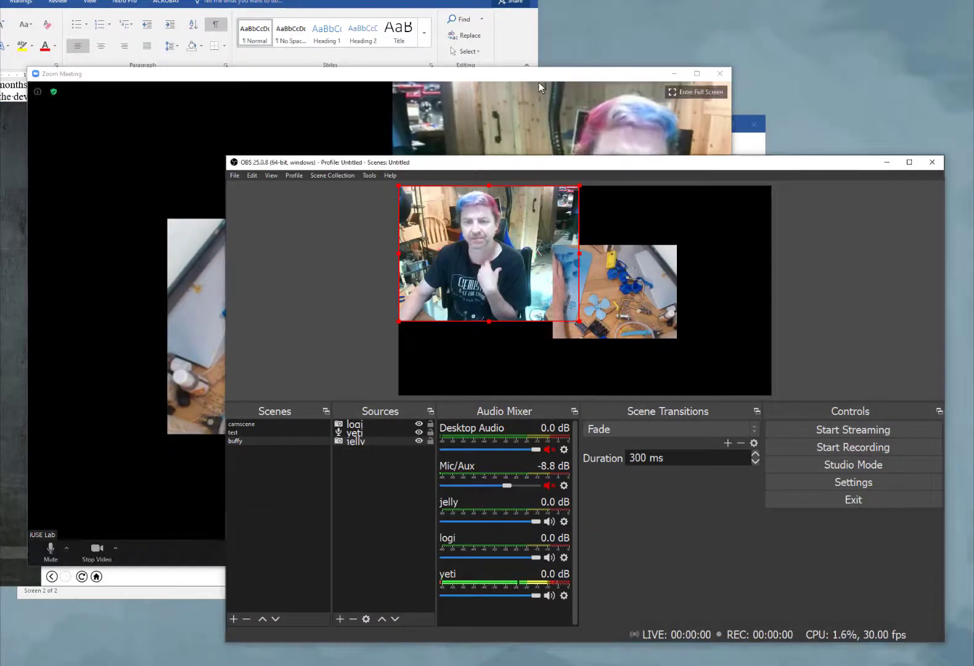
- Move the Zoom window to the top-left, shrink it, and bring OBS forward
left_click_drag(528, 69, 504, 8)
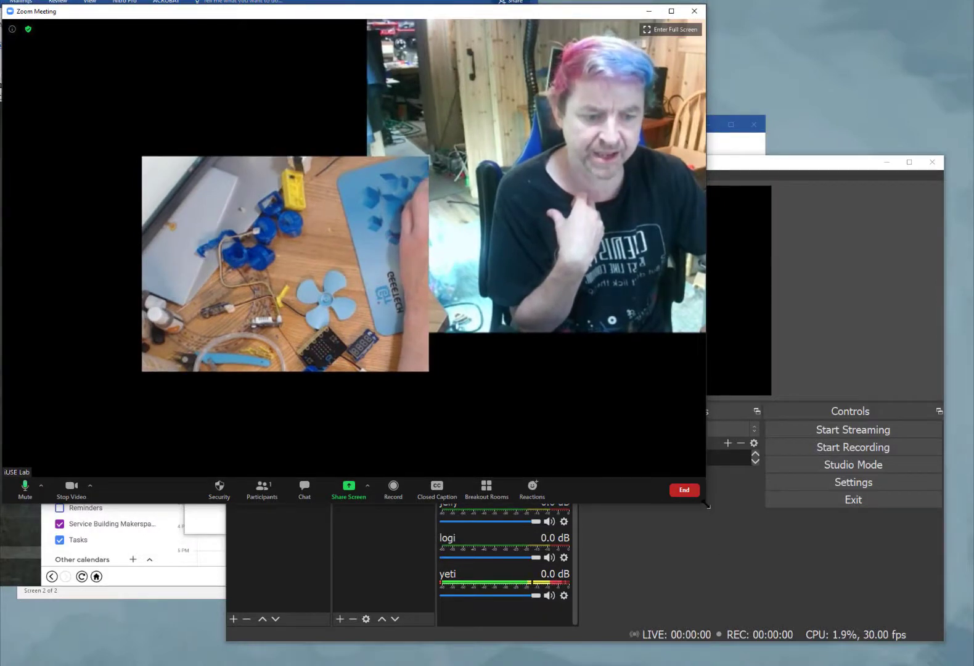
left_click_drag(701, 504, 434, 282)
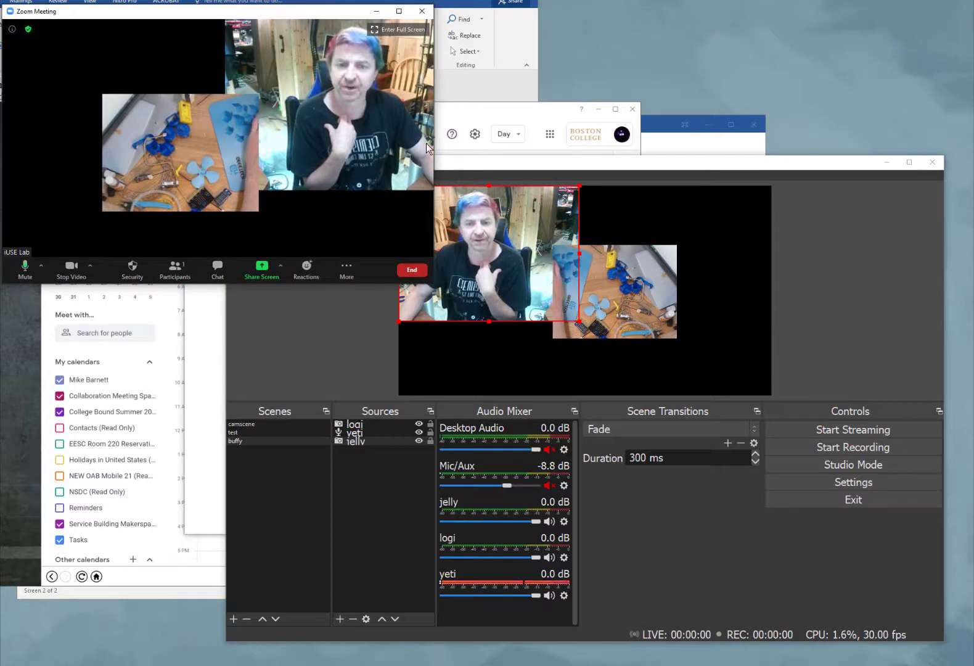
left_click_drag(464, 171, 483, 283)
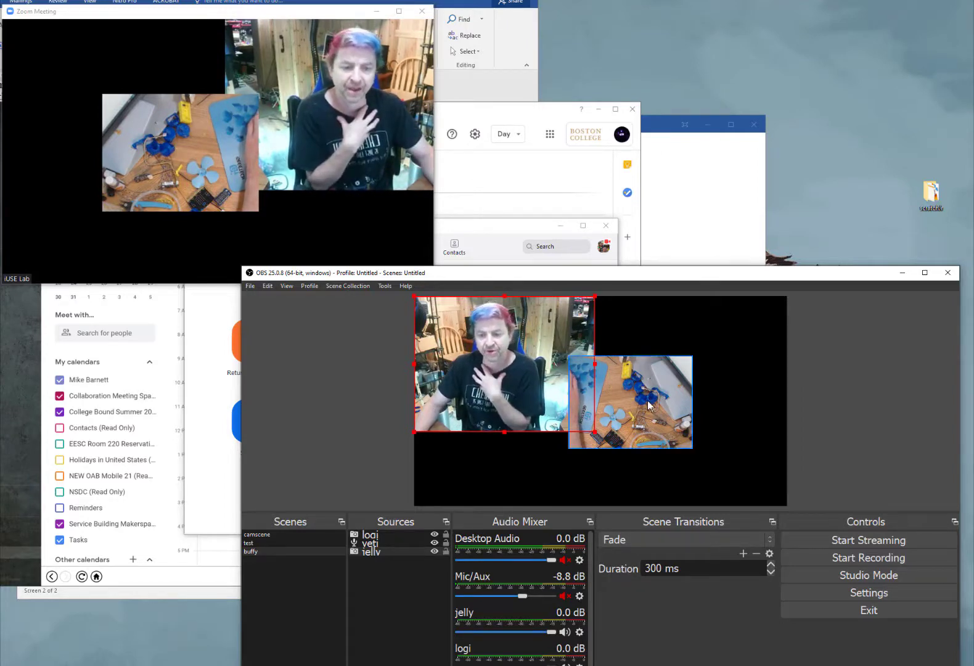
- Resize the logi desk camera source to span the full canvas height, covering the jelly webcam
left_click(579, 373)
left_click_drag(570, 358, 505, 392)
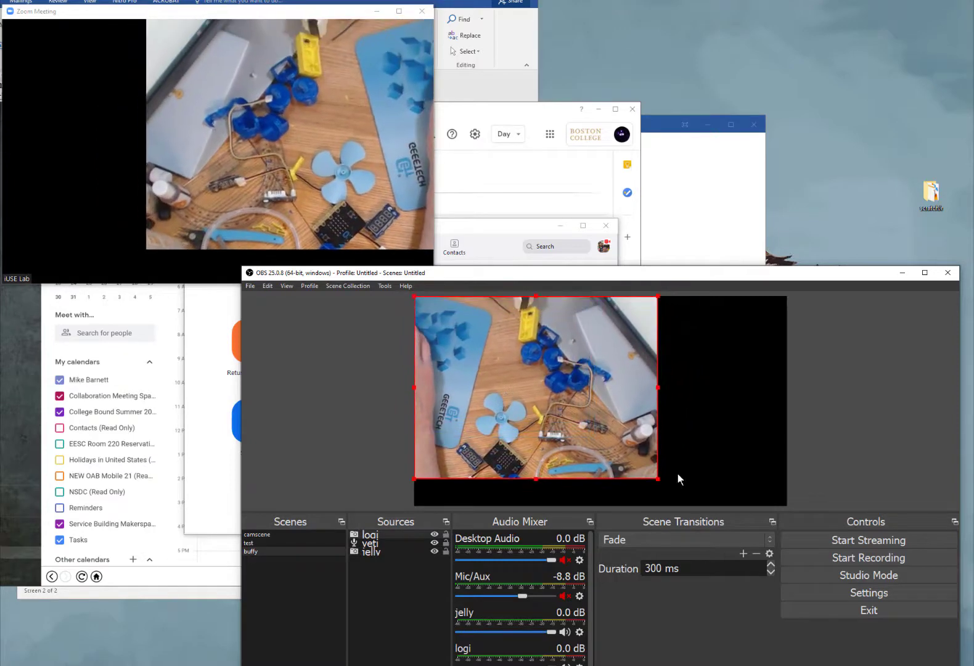
mouse_move(657, 480)
left_mouse_down()
mouse_move(678, 493)
mouse_move(660, 471)
left_mouse_up()
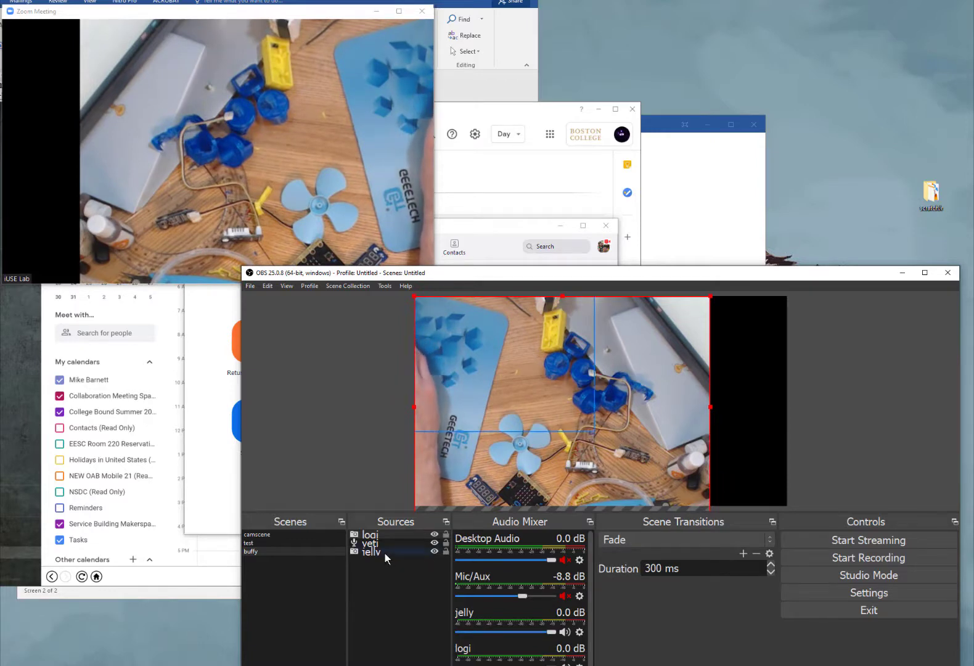
left_click_drag(547, 274, 548, 284)
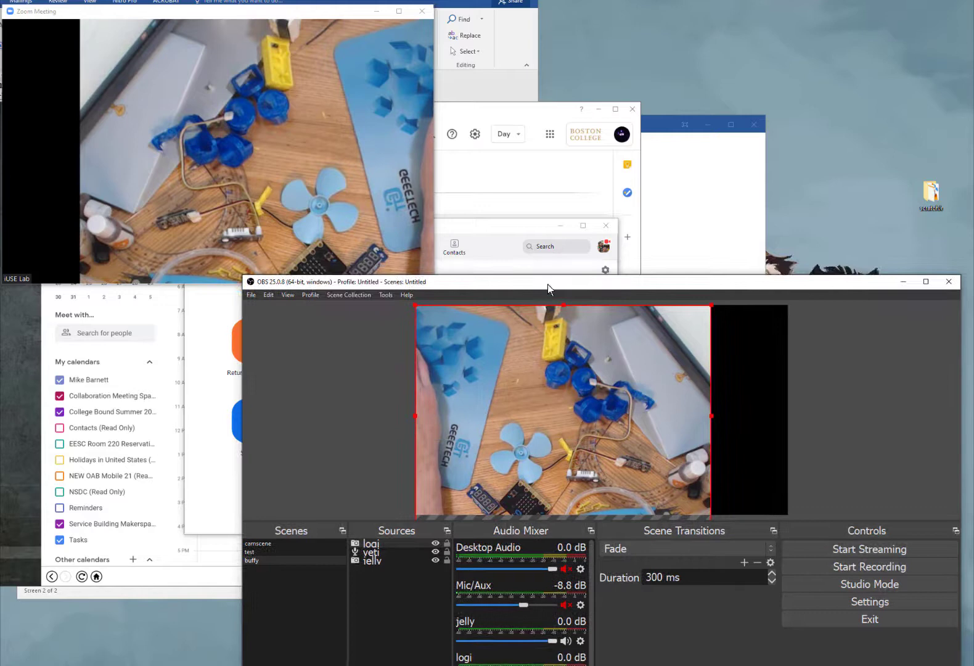
- Move jelly above logi in the source order and shrink it to a bottom-right inset
left_click(386, 560)
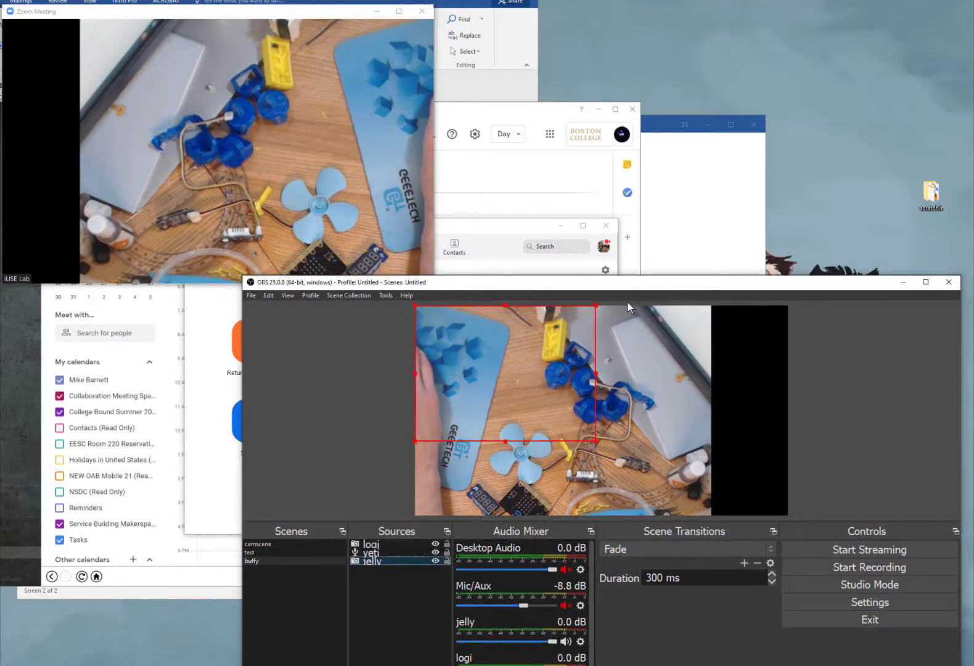
left_click_drag(626, 285, 649, 176)
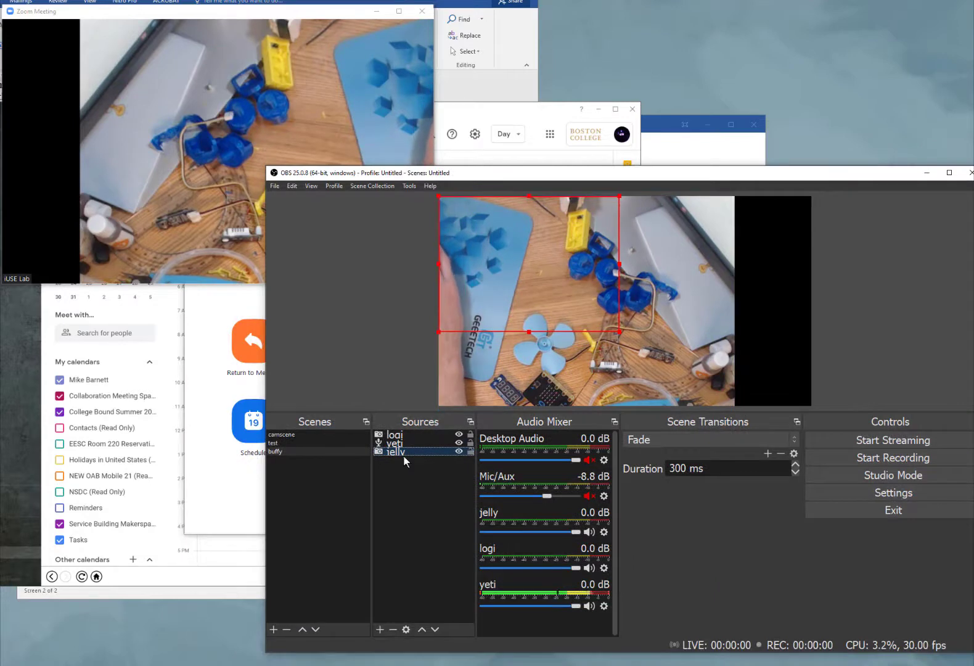
left_click(422, 628)
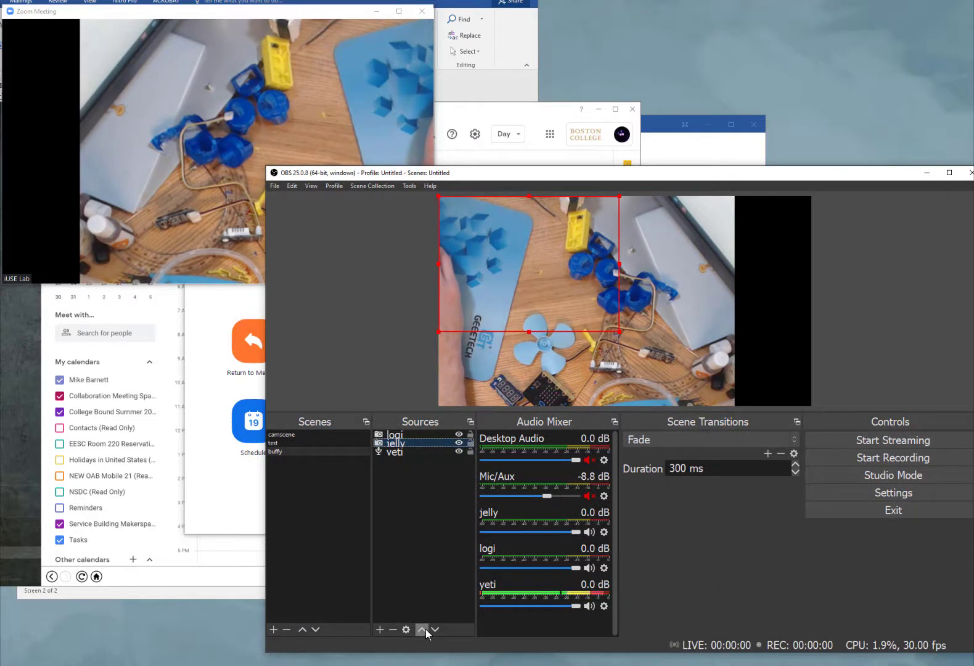
left_click_drag(524, 286, 726, 364)
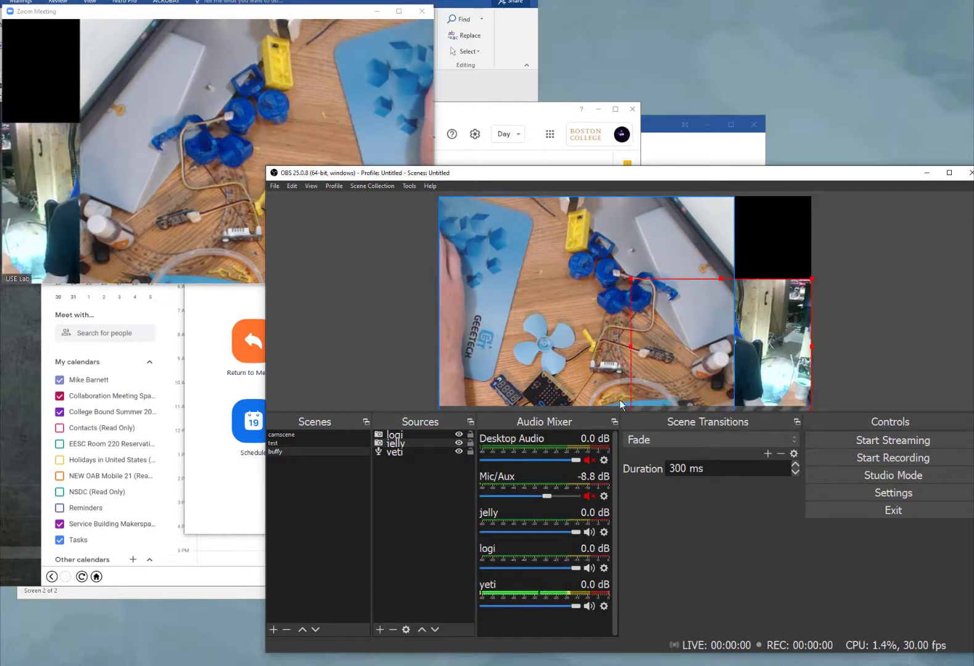
left_click(422, 628)
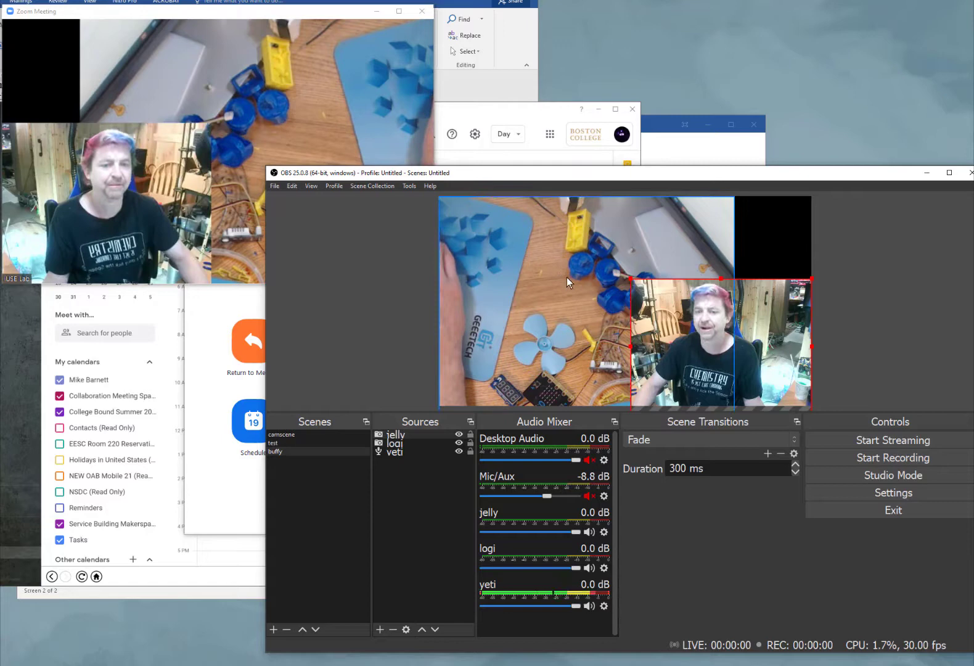
left_click_drag(635, 282, 676, 325)
mouse_move(239, 106)
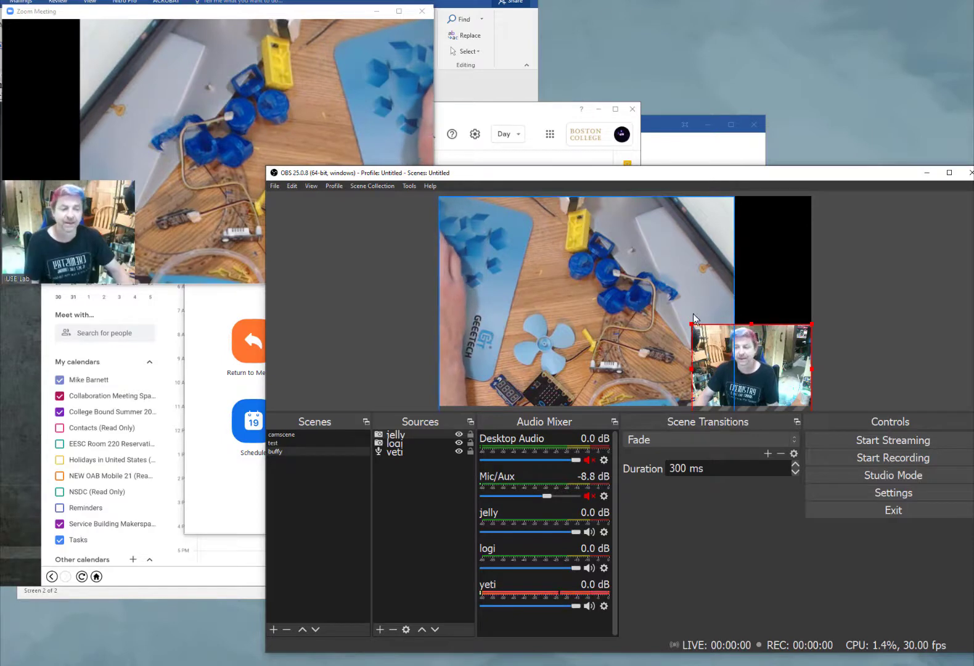
- Hide the logi source and stretch the jelly webcam to full canvas height
left_click(458, 443)
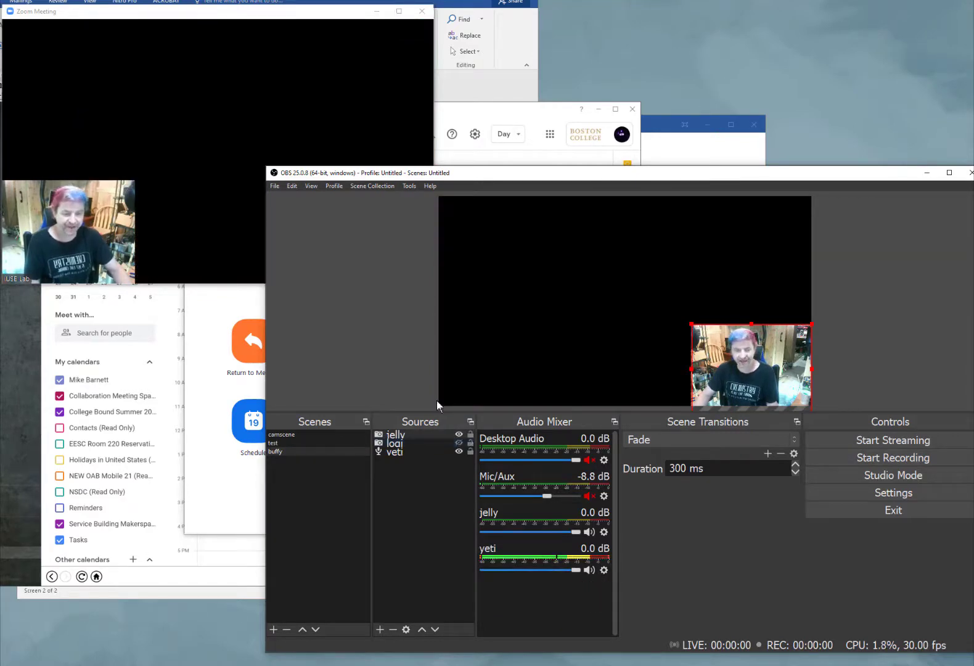
left_click_drag(695, 347, 498, 243)
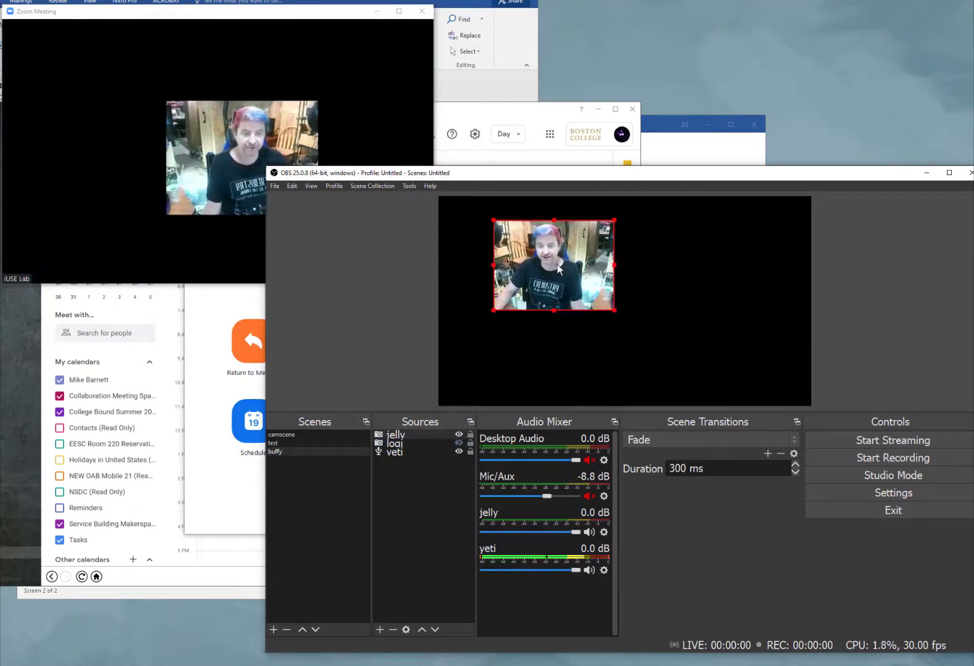
left_click_drag(612, 316, 801, 407)
left_click(598, 304)
left_click_drag(660, 296, 624, 293)
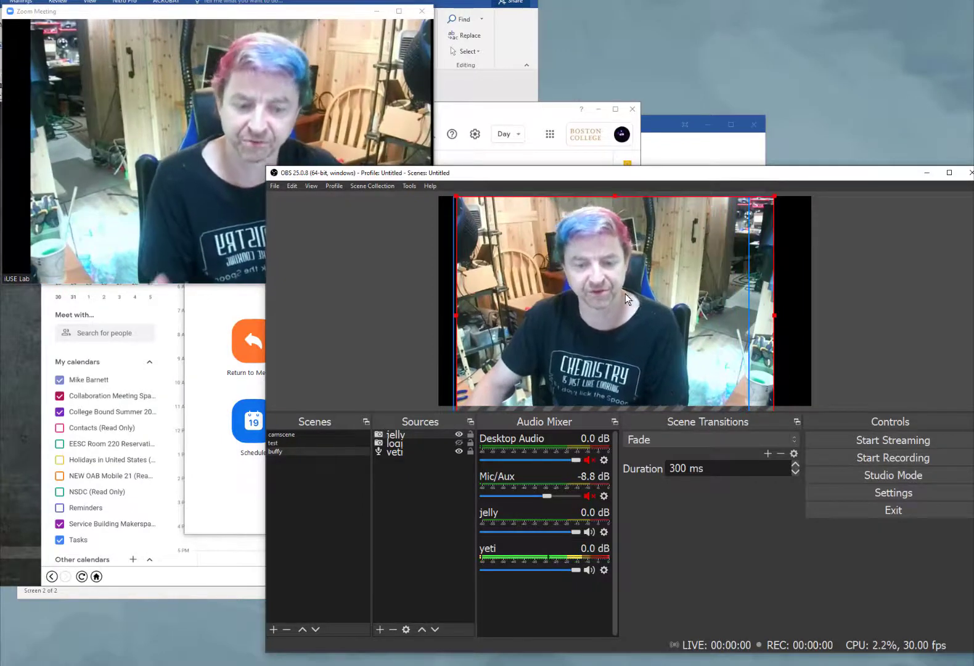
mouse_move(257, 71)
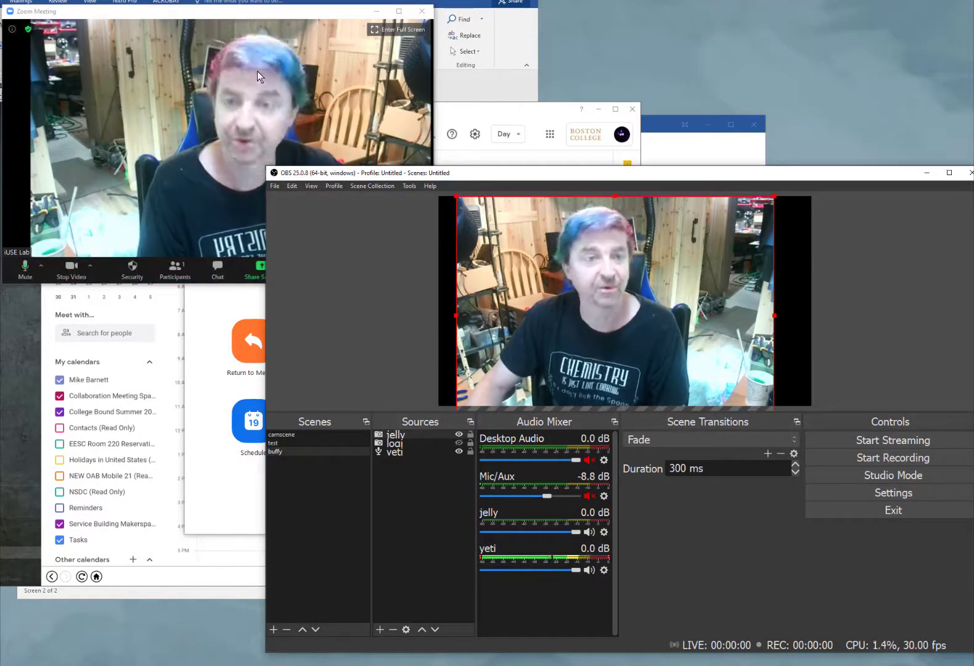